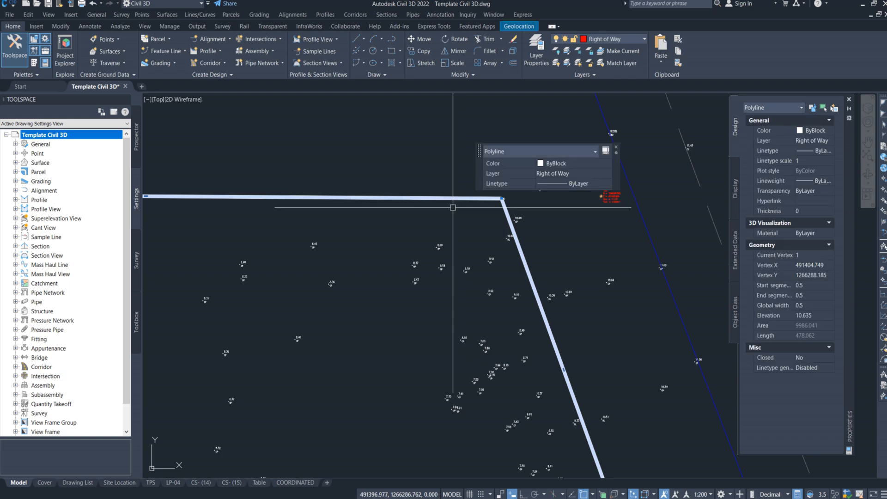
Change the color of the selected Right of Way boundary polyline to Cyan and clear the selection.
{"action": "left_click", "coordinate": [831, 131]}
{"action": "left_click", "coordinate": [813, 182]}
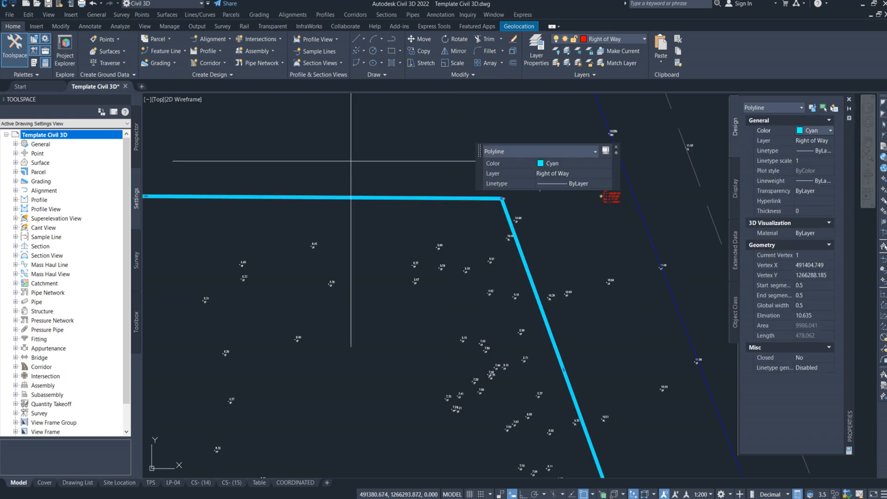
{"action": "key", "text": "Escape"}
Examine the full extent of the lot boundary polyline and the survey points scattered inside and around it.
{"action": "scroll", "coordinate": [496, 178], "scroll_direction": "down", "scroll_amount": 2}
{"action": "scroll", "coordinate": [339, 202], "scroll_direction": "down", "scroll_amount": 3}
{"action": "mouse_move", "coordinate": [332, 212]}
{"action": "middle_mouse_down"}
{"action": "mouse_move", "coordinate": [351, 198]}
{"action": "mouse_move", "coordinate": [430, 238]}
{"action": "middle_mouse_up"}
{"action": "scroll", "coordinate": [344, 223], "scroll_direction": "up", "scroll_amount": 4}
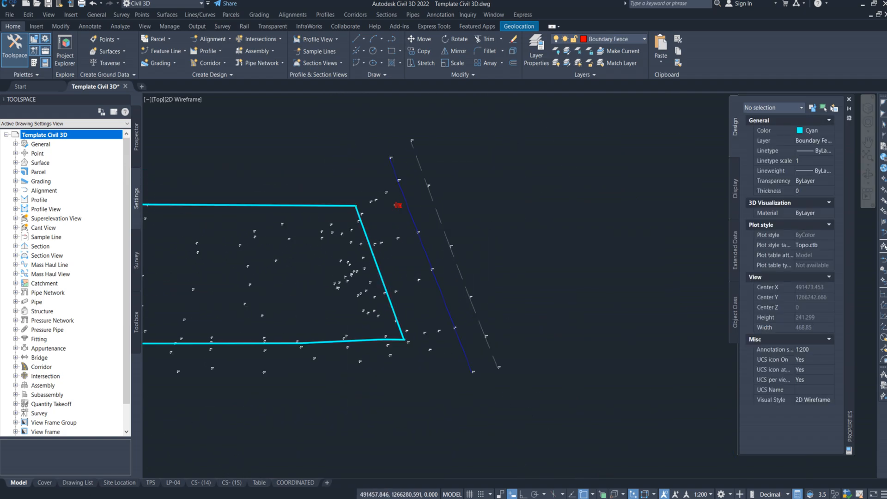
{"action": "middle_click_drag", "start_coordinate": [481, 274], "coordinate": [543, 166]}
{"action": "middle_click_drag", "start_coordinate": [407, 242], "coordinate": [585, 219]}
{"action": "scroll", "coordinate": [402, 233], "scroll_direction": "down", "scroll_amount": 2}
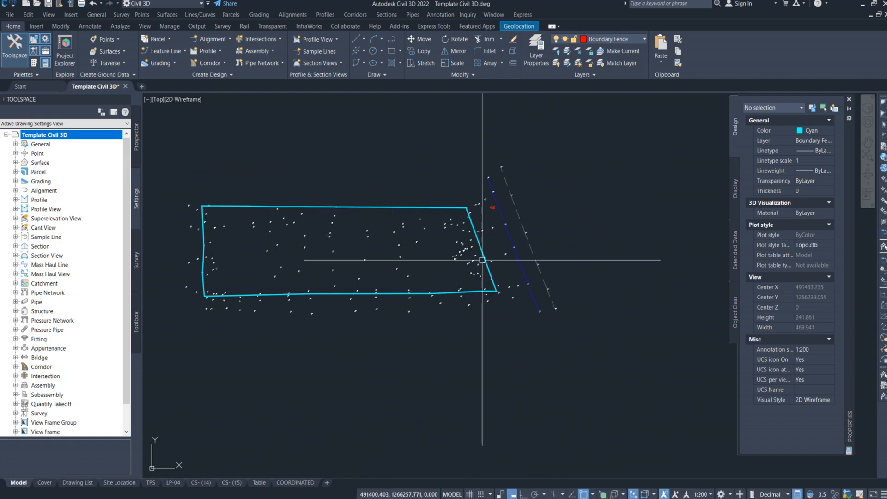
{"action": "scroll", "coordinate": [538, 248], "scroll_direction": "up", "scroll_amount": 2}
{"action": "scroll", "coordinate": [394, 263], "scroll_direction": "up", "scroll_amount": 2}
{"action": "middle_click_drag", "start_coordinate": [395, 263], "coordinate": [512, 287]}
{"action": "scroll", "coordinate": [488, 265], "scroll_direction": "down", "scroll_amount": 4}
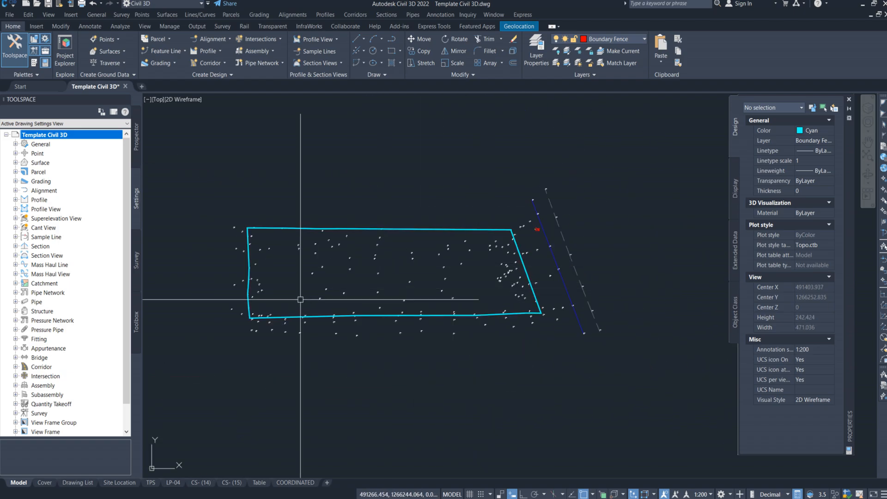
{"action": "scroll", "coordinate": [298, 287], "scroll_direction": "up", "scroll_amount": 2}
{"action": "middle_click_drag", "start_coordinate": [720, 204], "coordinate": [535, 207]}
{"action": "scroll", "coordinate": [472, 189], "scroll_direction": "up", "scroll_amount": 3}
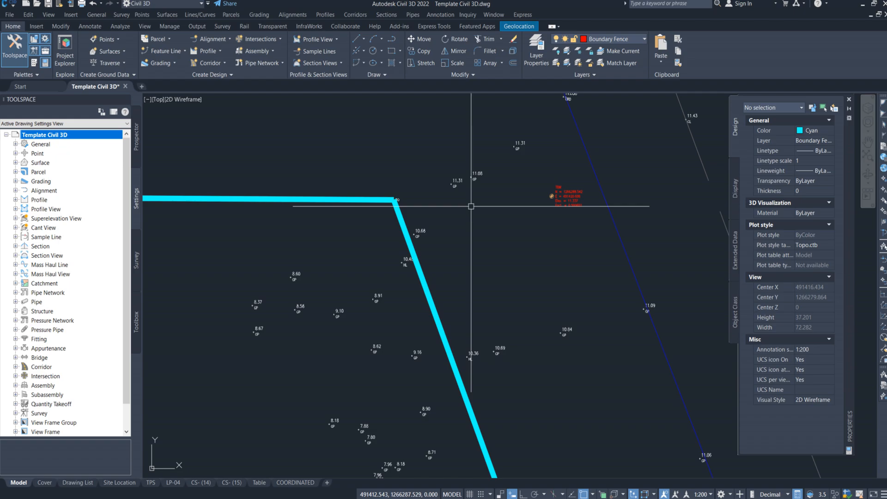
Examine the point elevations and codes from the lot's northeast corner to the north end of the dashed road centerline.
{"action": "scroll", "coordinate": [487, 220], "scroll_direction": "down", "scroll_amount": 2}
{"action": "scroll", "coordinate": [457, 183], "scroll_direction": "up", "scroll_amount": 4}
{"action": "scroll", "coordinate": [479, 223], "scroll_direction": "down", "scroll_amount": 6}
{"action": "scroll", "coordinate": [522, 217], "scroll_direction": "up", "scroll_amount": 6}
{"action": "scroll", "coordinate": [511, 153], "scroll_direction": "up", "scroll_amount": 6}
{"action": "middle_click_drag", "start_coordinate": [512, 132], "coordinate": [535, 278]}
{"action": "scroll", "coordinate": [535, 278], "scroll_direction": "down", "scroll_amount": 6}
{"action": "middle_click_drag", "start_coordinate": [504, 188], "coordinate": [535, 295]}
{"action": "scroll", "coordinate": [459, 124], "scroll_direction": "up", "scroll_amount": 6}
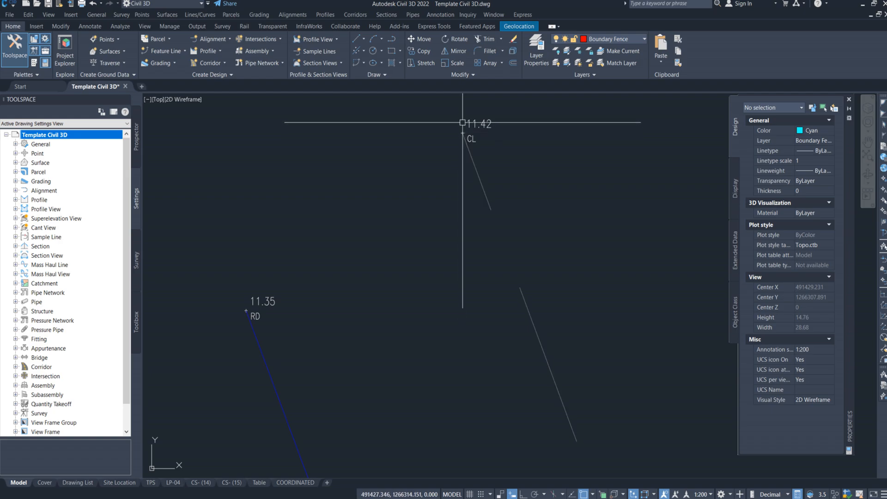
{"action": "scroll", "coordinate": [462, 123], "scroll_direction": "down", "scroll_amount": 6}
{"action": "scroll", "coordinate": [447, 179], "scroll_direction": "up", "scroll_amount": 4}
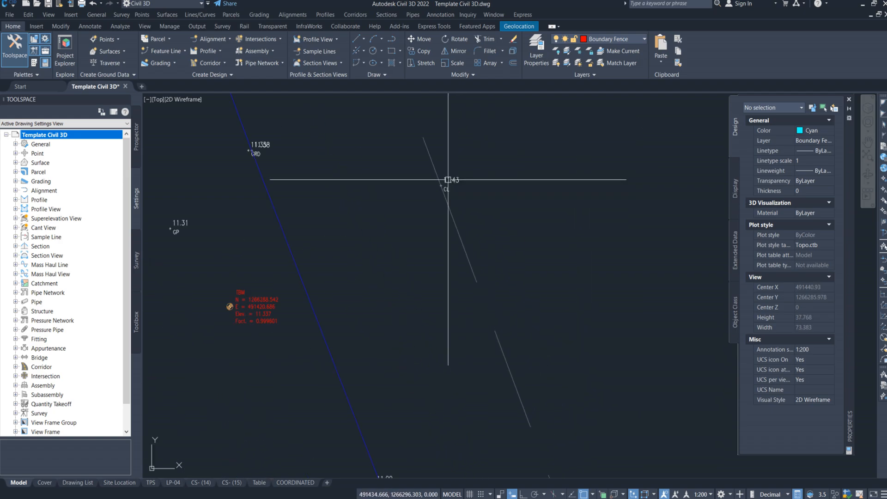
{"action": "middle_click_drag", "start_coordinate": [464, 256], "coordinate": [505, 401]}
{"action": "middle_click_drag", "start_coordinate": [421, 100], "coordinate": [468, 302]}
{"action": "scroll", "coordinate": [463, 278], "scroll_direction": "up", "scroll_amount": 5}
{"action": "scroll", "coordinate": [414, 217], "scroll_direction": "down", "scroll_amount": 5}
Inspect the survey point labels southward along the dashed road centerline.
{"action": "middle_click_drag", "start_coordinate": [505, 380], "coordinate": [432, 108]}
{"action": "scroll", "coordinate": [443, 202], "scroll_direction": "up", "scroll_amount": 4}
{"action": "scroll", "coordinate": [469, 248], "scroll_direction": "down", "scroll_amount": 6}
{"action": "mouse_move", "coordinate": [548, 365]}
{"action": "middle_mouse_down"}
{"action": "mouse_move", "coordinate": [517, 269]}
{"action": "mouse_move", "coordinate": [439, 106]}
{"action": "middle_mouse_up"}
{"action": "scroll", "coordinate": [443, 208], "scroll_direction": "up", "scroll_amount": 4}
{"action": "scroll", "coordinate": [426, 176], "scroll_direction": "down", "scroll_amount": 5}
{"action": "middle_click_drag", "start_coordinate": [500, 317], "coordinate": [454, 161]}
{"action": "scroll", "coordinate": [462, 242], "scroll_direction": "up", "scroll_amount": 5}
{"action": "scroll", "coordinate": [429, 156], "scroll_direction": "down", "scroll_amount": 5}
{"action": "middle_click_drag", "start_coordinate": [500, 321], "coordinate": [471, 232]}
{"action": "scroll", "coordinate": [465, 249], "scroll_direction": "up", "scroll_amount": 5}
{"action": "scroll", "coordinate": [612, 334], "scroll_direction": "down", "scroll_amount": 5}
{"action": "middle_click_drag", "start_coordinate": [481, 183], "coordinate": [508, 403]}
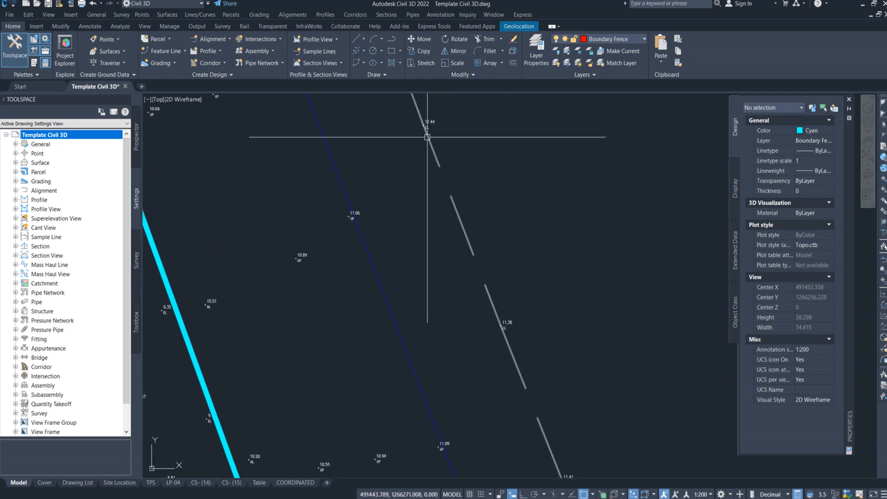
Inspect the elevation and code of the CL point midway along the dashed road centerline.
{"action": "middle_click_drag", "start_coordinate": [427, 136], "coordinate": [447, 230]}
{"action": "scroll", "coordinate": [444, 230], "scroll_direction": "up", "scroll_amount": 6}
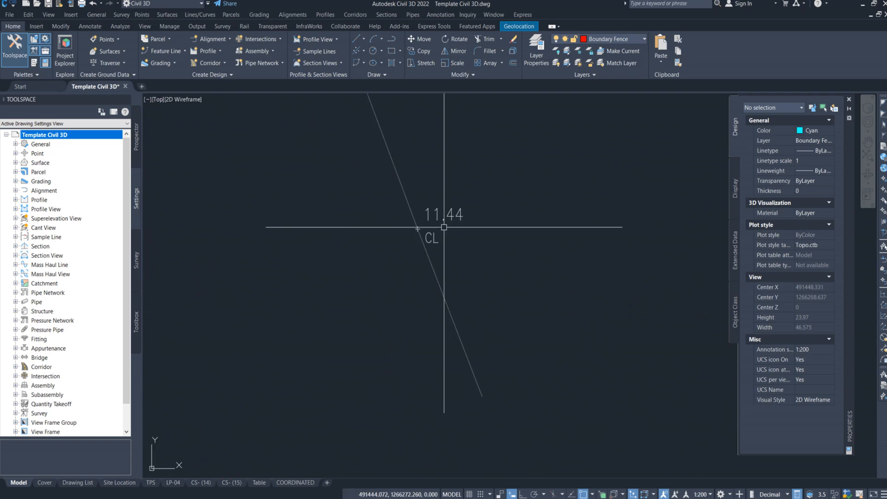
{"action": "scroll", "coordinate": [497, 317], "scroll_direction": "down", "scroll_amount": 6}
{"action": "scroll", "coordinate": [474, 302], "scroll_direction": "up", "scroll_amount": 5}
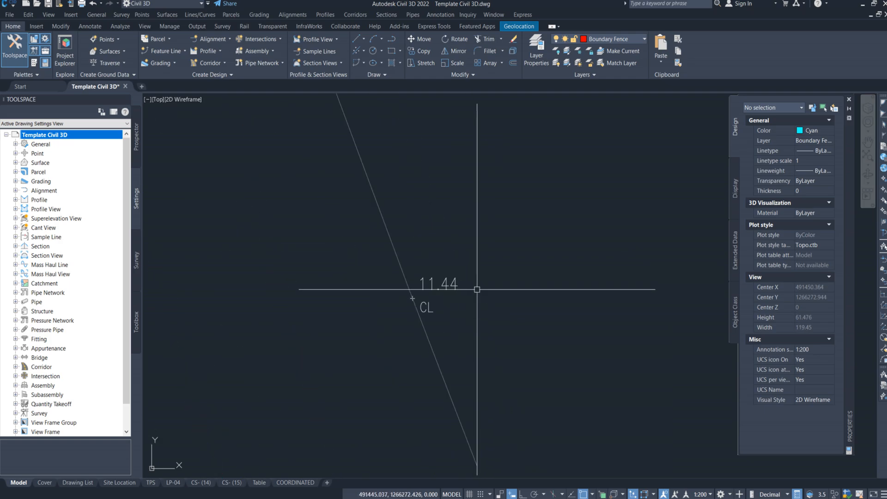
{"action": "scroll", "coordinate": [442, 319], "scroll_direction": "down", "scroll_amount": 7}
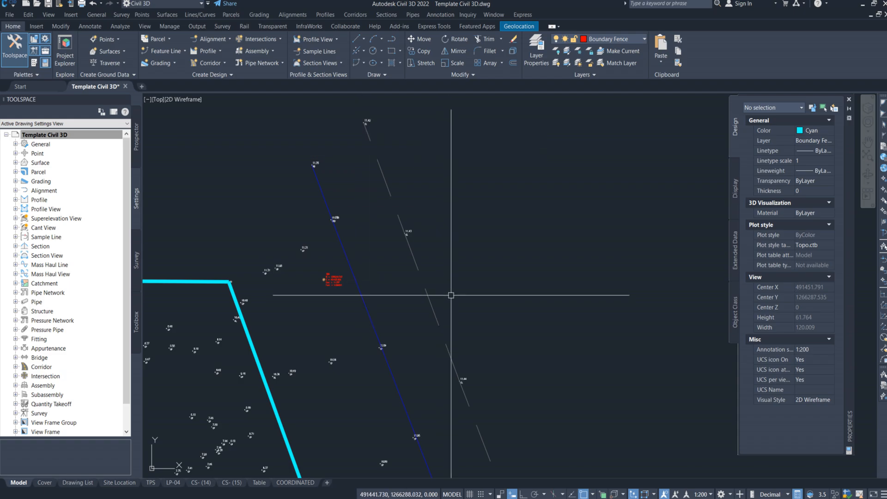
{"action": "scroll", "coordinate": [465, 393], "scroll_direction": "up", "scroll_amount": 5}
{"action": "scroll", "coordinate": [421, 304], "scroll_direction": "up", "scroll_amount": 10}
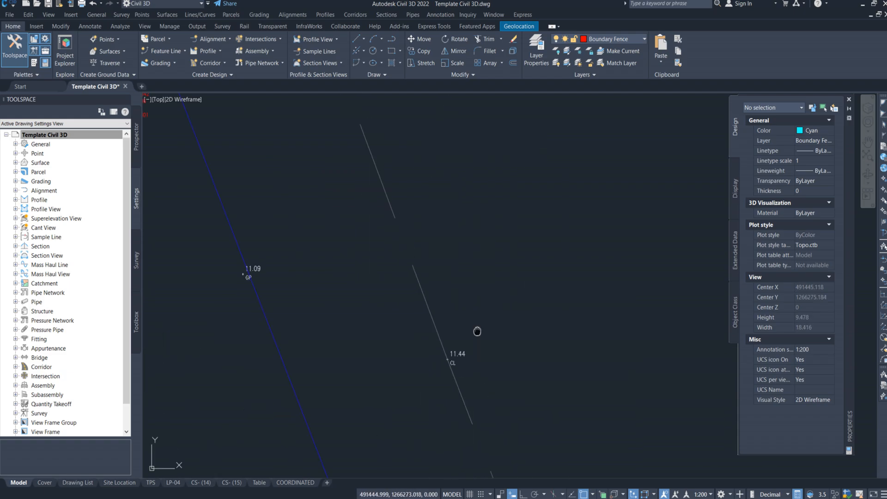
{"action": "scroll", "coordinate": [504, 371], "scroll_direction": "down", "scroll_amount": 12}
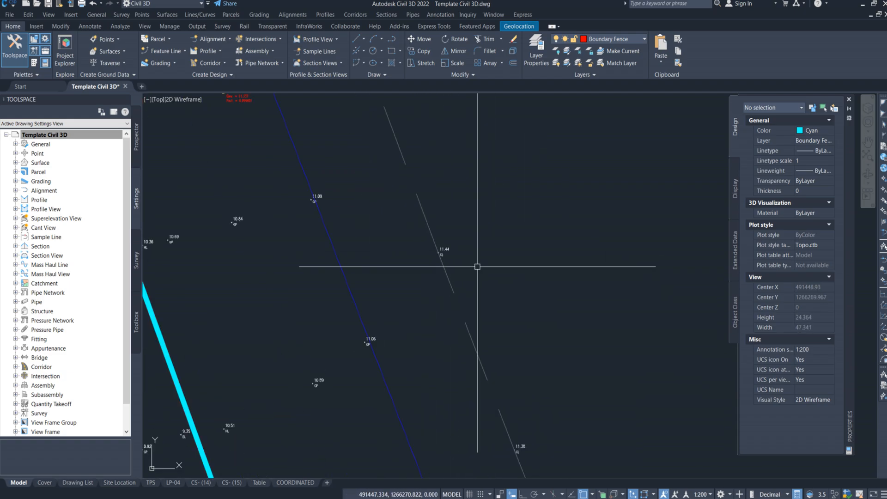
Review the whole site, including the lot boundary, the interior points and the adjacent road lines.
{"action": "mouse_move", "coordinate": [473, 293]}
{"action": "middle_mouse_down"}
{"action": "mouse_move", "coordinate": [501, 277]}
{"action": "mouse_move", "coordinate": [636, 258]}
{"action": "middle_mouse_up"}
{"action": "scroll", "coordinate": [501, 277], "scroll_direction": "down", "scroll_amount": 6}
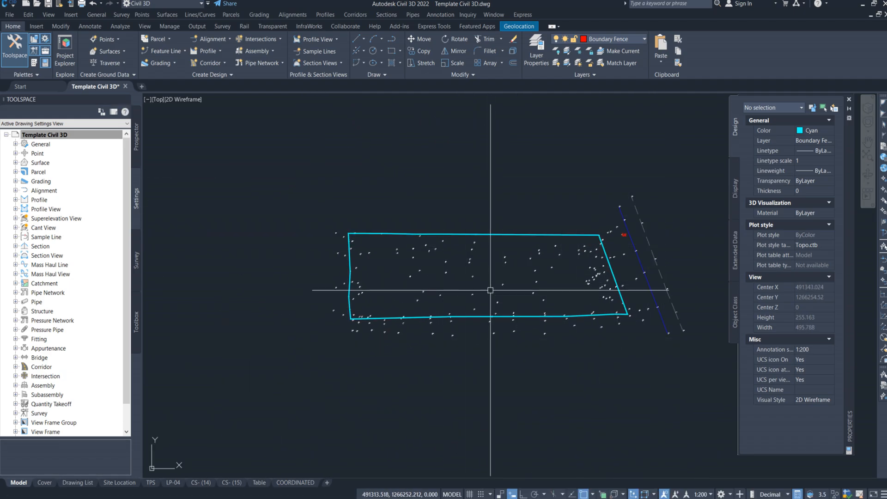
{"action": "middle_click_drag", "start_coordinate": [679, 258], "coordinate": [479, 226]}
{"action": "scroll", "coordinate": [480, 226], "scroll_direction": "down", "scroll_amount": 1}
{"action": "middle_click_drag", "start_coordinate": [325, 193], "coordinate": [358, 214]}
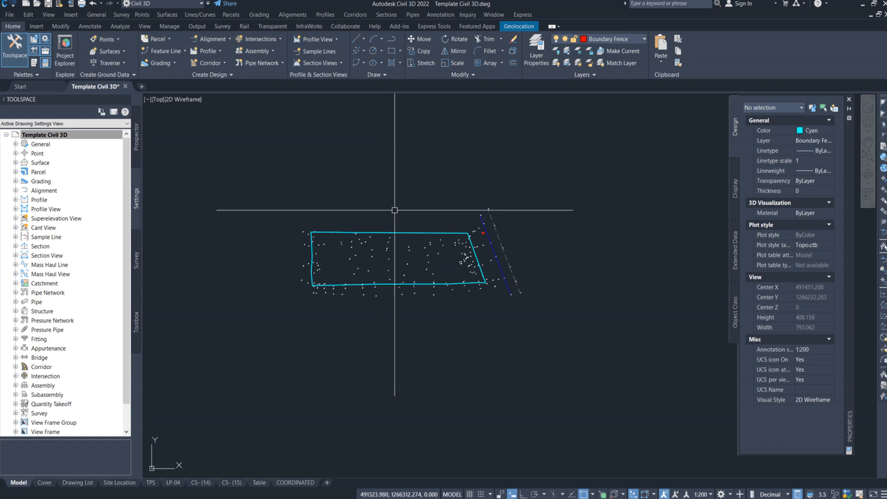
{"action": "middle_click_drag", "start_coordinate": [314, 233], "coordinate": [323, 234]}
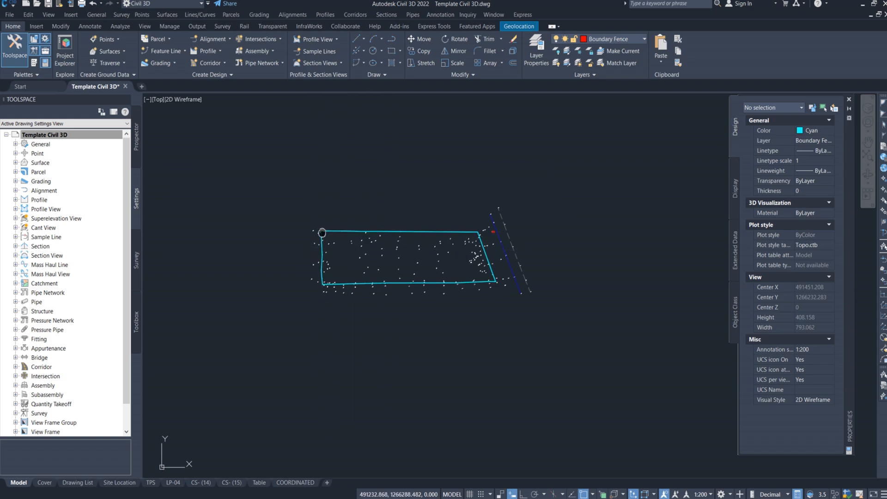
{"action": "middle_click_drag", "start_coordinate": [485, 239], "coordinate": [477, 276]}
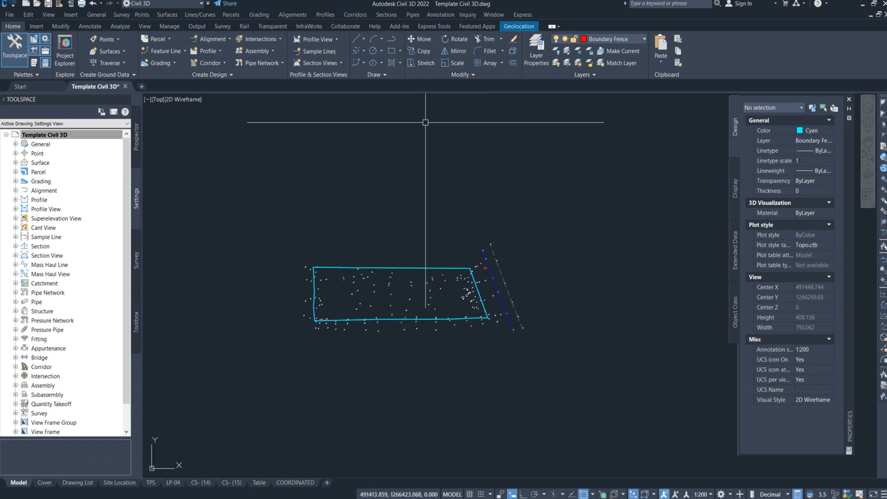
{"action": "scroll", "coordinate": [433, 339], "scroll_direction": "up", "scroll_amount": 4}
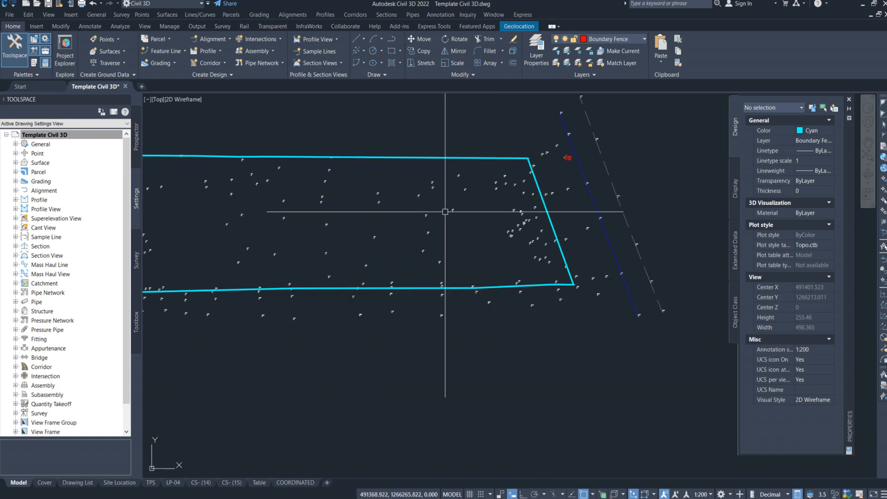
{"action": "scroll", "coordinate": [518, 265], "scroll_direction": "down", "scroll_amount": 4}
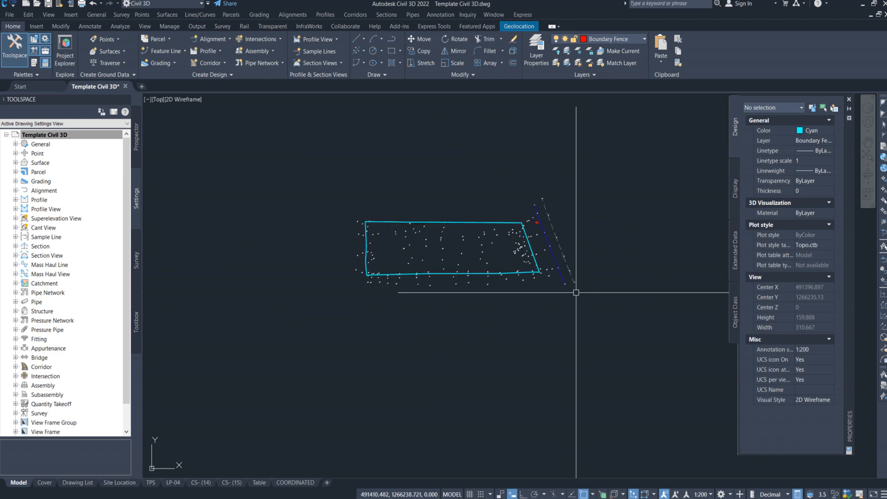
{"action": "scroll", "coordinate": [409, 252], "scroll_direction": "up", "scroll_amount": 4}
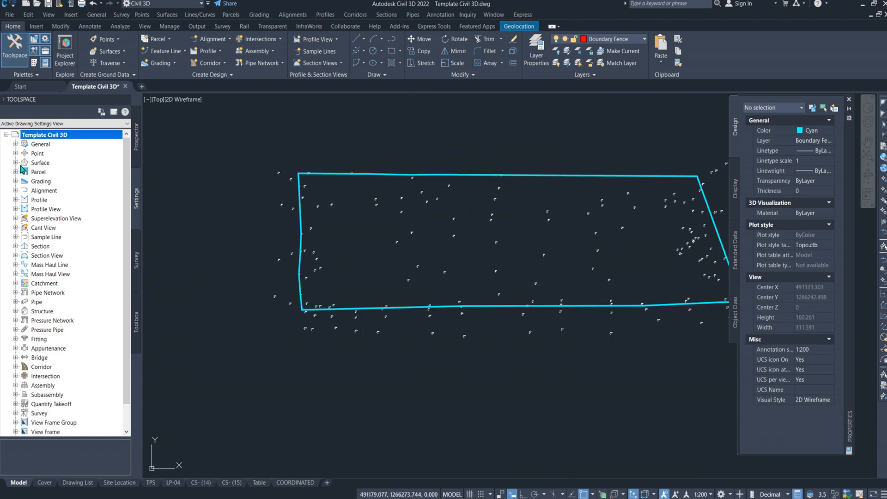
Create a new TIN surface named EG on the Existing Surface layer with the Existing Surface style.
{"action": "left_click", "coordinate": [133, 148]}
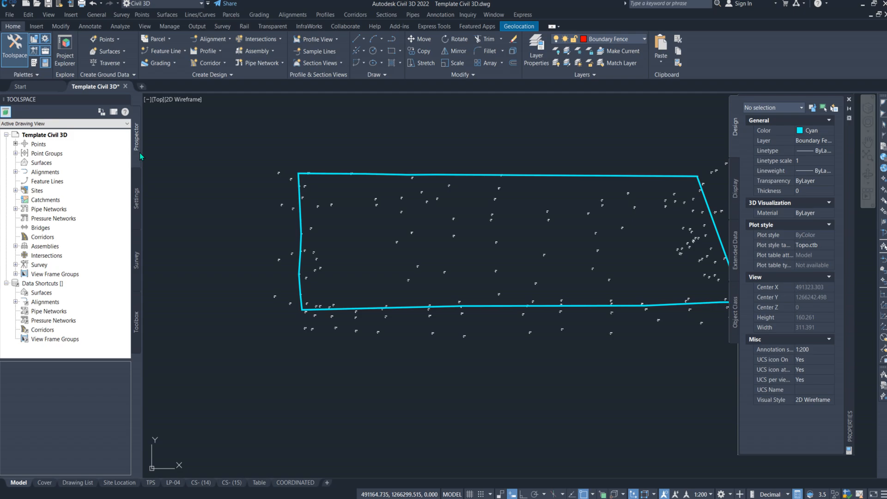
{"action": "left_click", "coordinate": [41, 165]}
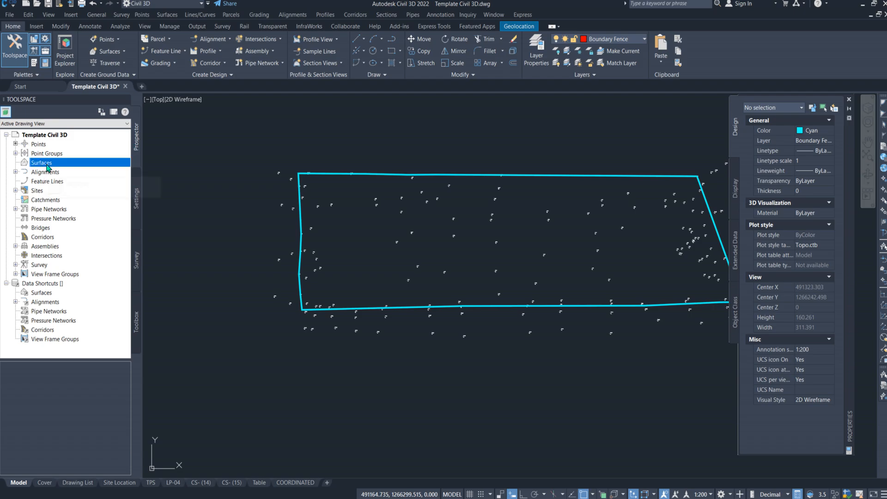
{"action": "right_click", "coordinate": [48, 168]}
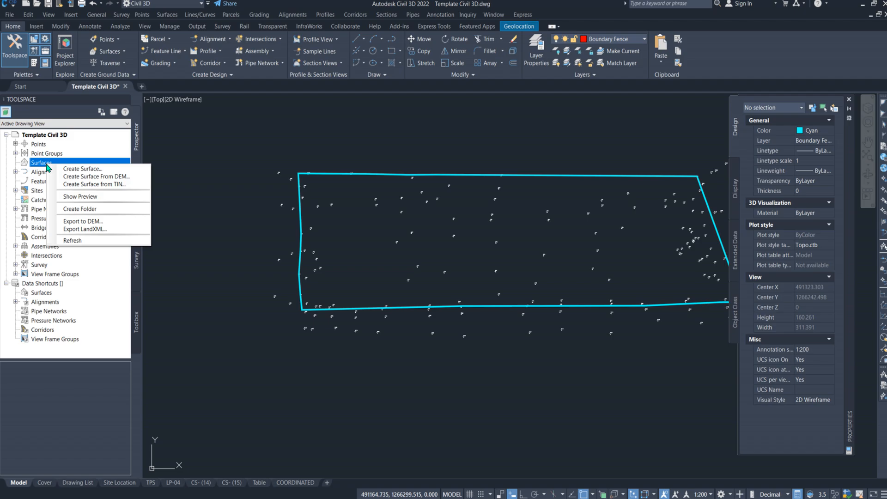
{"action": "left_click", "coordinate": [98, 170]}
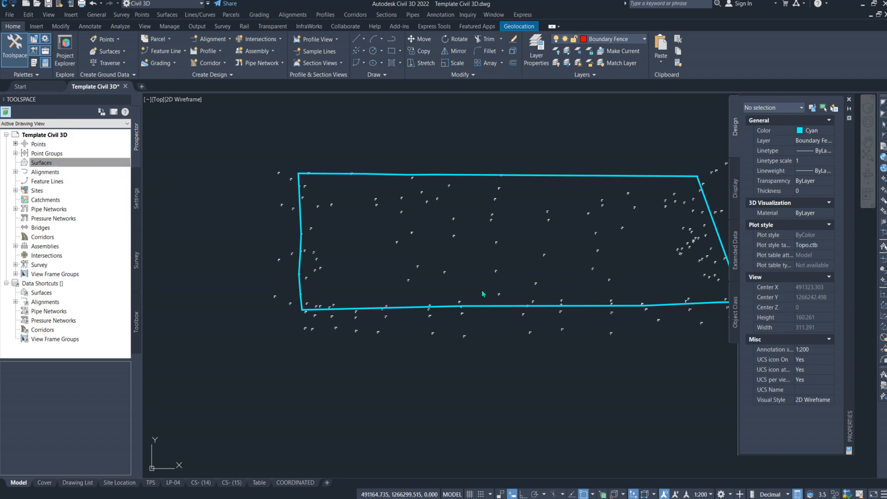
{"action": "mouse_move", "coordinate": [0, 85]}
{"action": "left_mouse_down"}
{"action": "mouse_move", "coordinate": [397, 134]}
{"action": "mouse_move", "coordinate": [553, 130]}
{"action": "mouse_move", "coordinate": [524, 124]}
{"action": "left_mouse_up"}
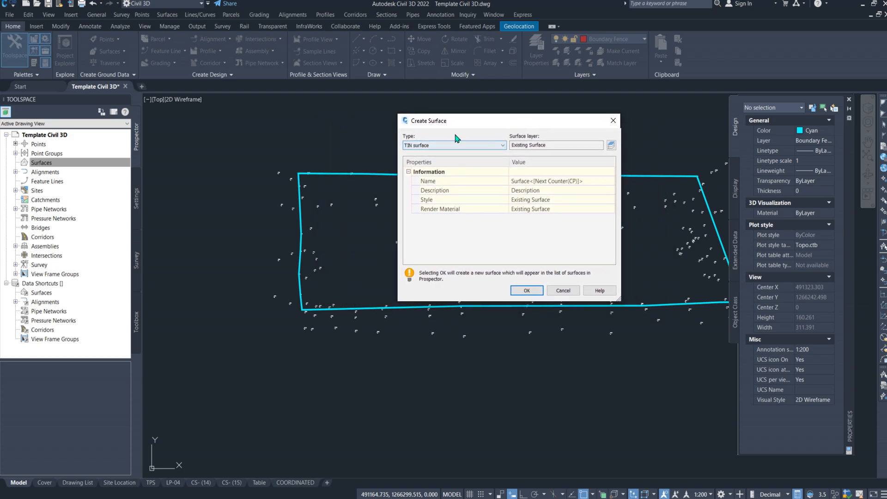
{"action": "left_click", "coordinate": [566, 144]}
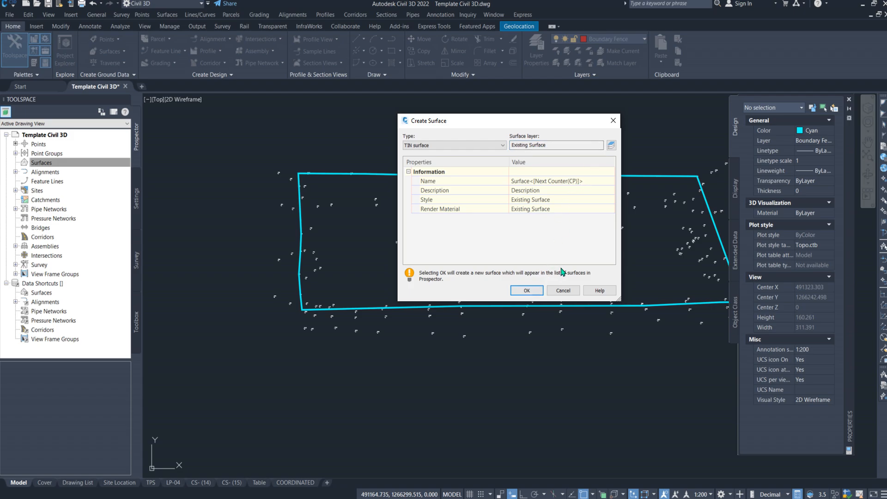
{"action": "left_click", "coordinate": [556, 179]}
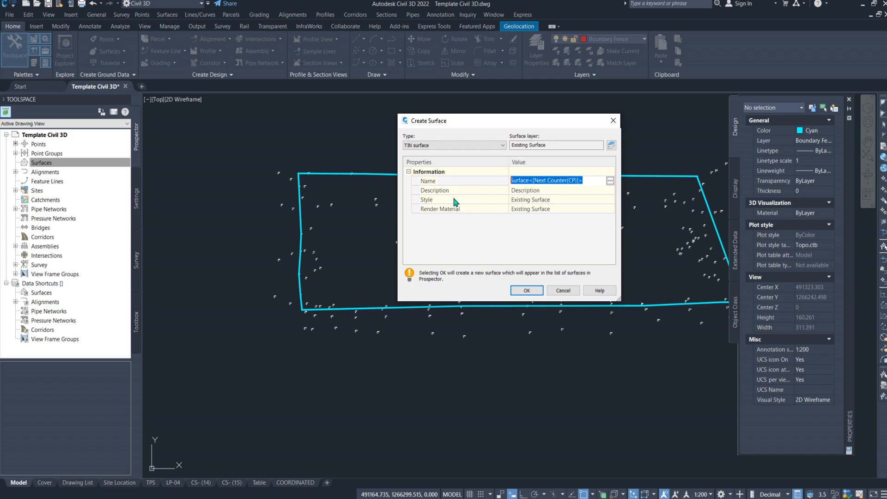
{"action": "key", "text": "BackSpace"}
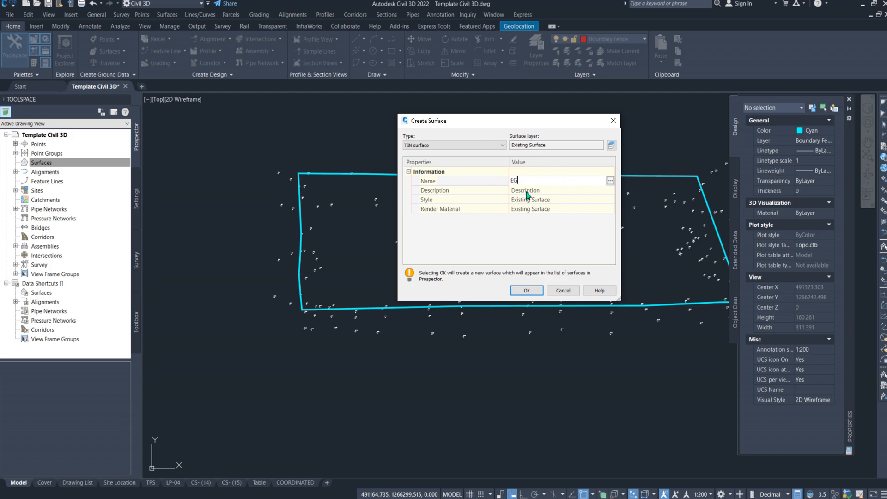
{"action": "left_click", "coordinate": [527, 291]}
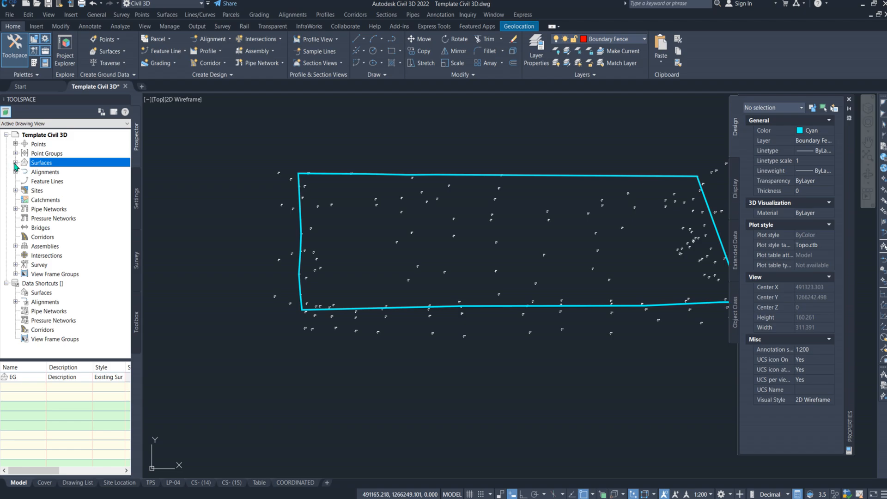
Add the Existing Point point group to the definition of surface EG.
{"action": "left_click", "coordinate": [16, 162]}
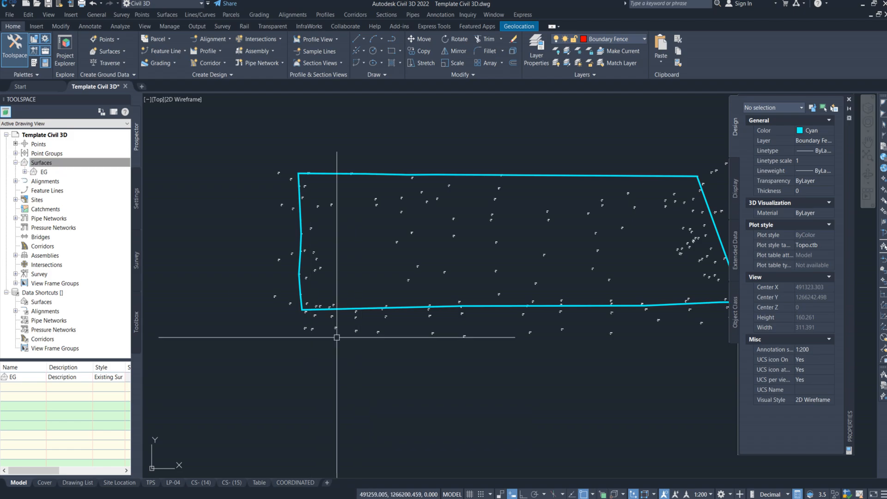
{"action": "left_click", "coordinate": [25, 172]}
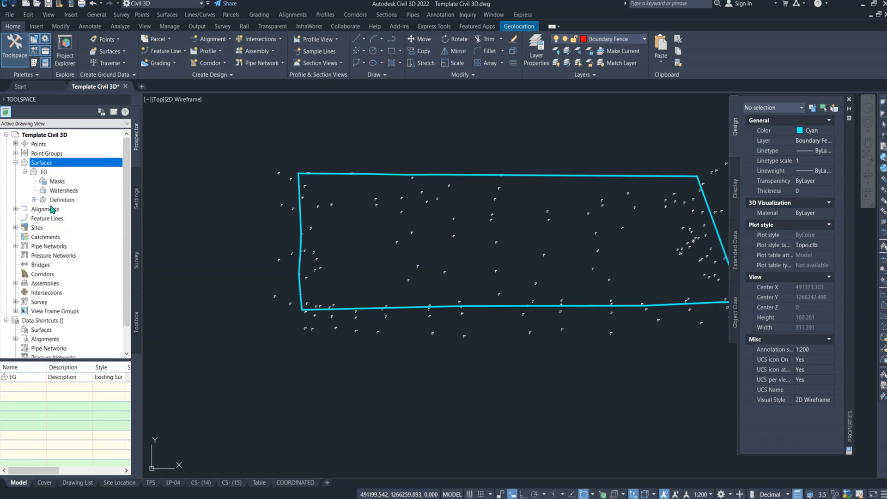
{"action": "left_click", "coordinate": [35, 200]}
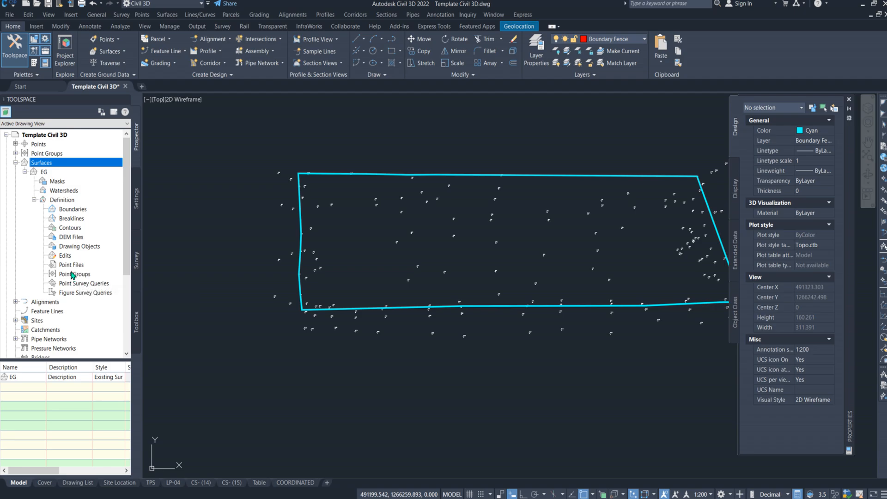
{"action": "left_click", "coordinate": [84, 276]}
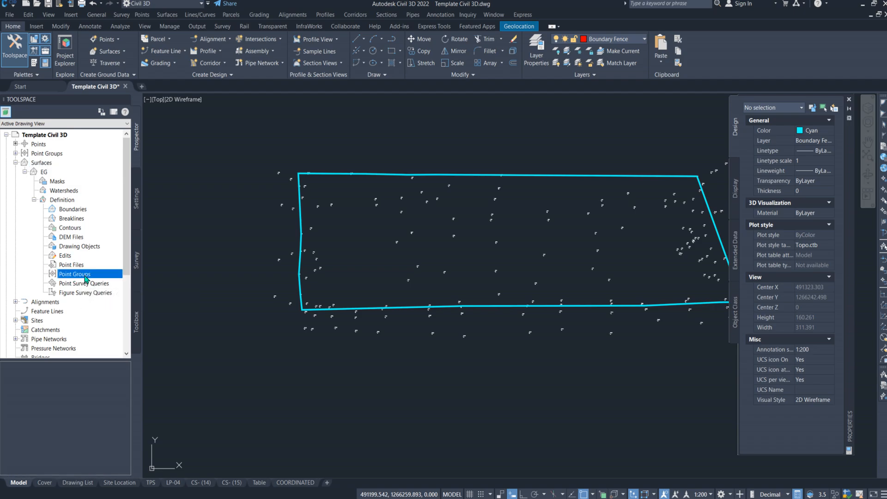
{"action": "right_click", "coordinate": [85, 279]}
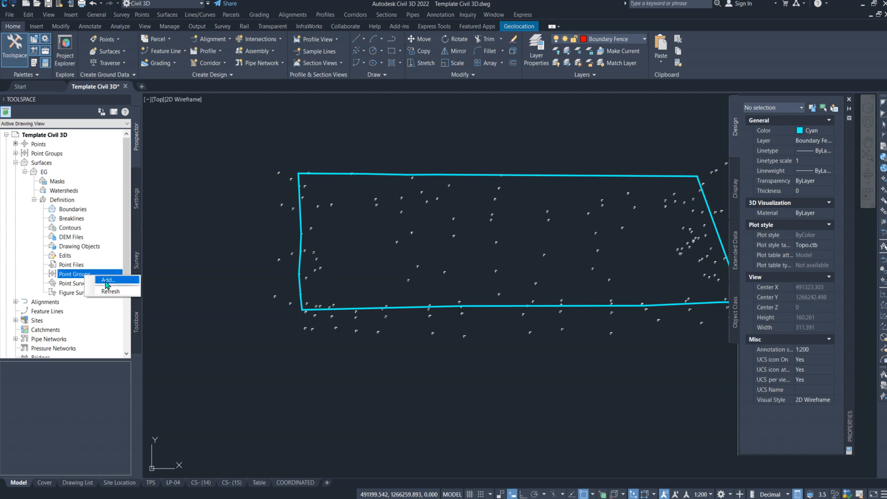
{"action": "left_click", "coordinate": [107, 281]}
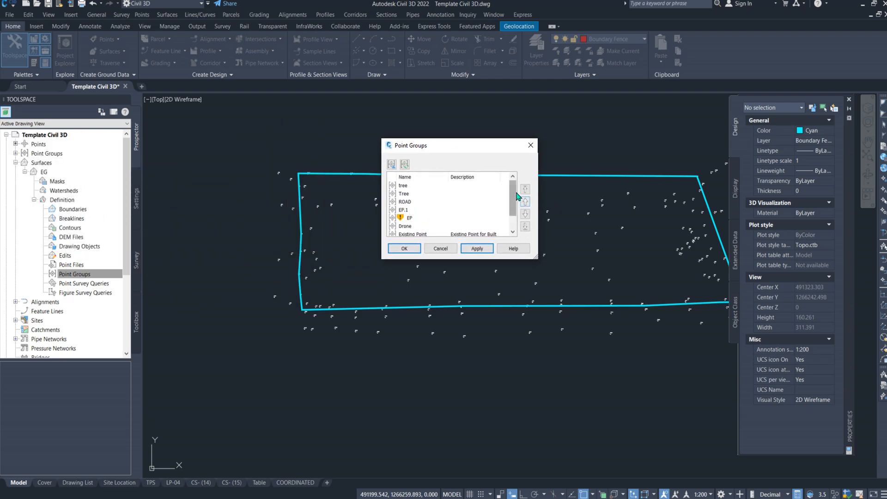
{"action": "scroll", "coordinate": [513, 208], "scroll_direction": "down", "scroll_amount": 1}
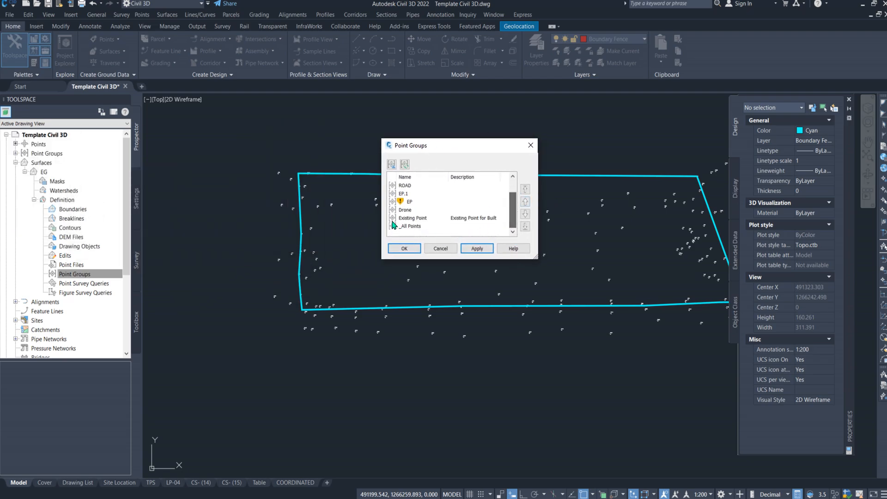
{"action": "left_click", "coordinate": [413, 218]}
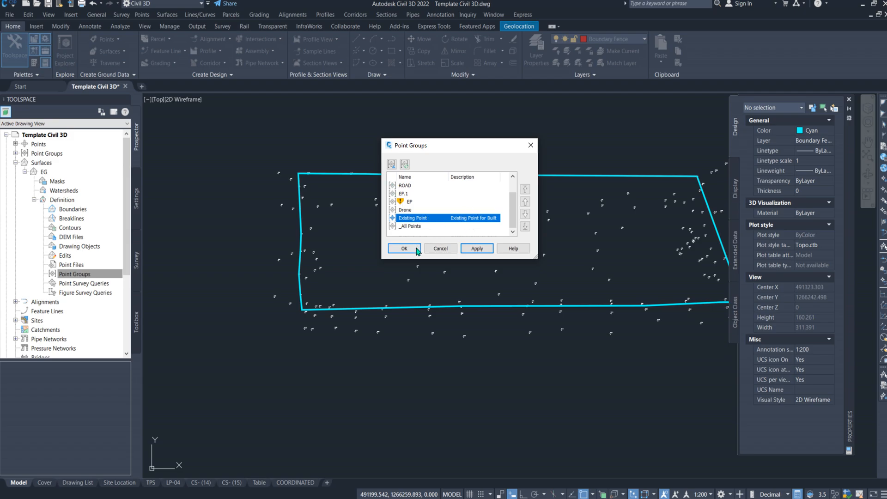
{"action": "left_click", "coordinate": [479, 249]}
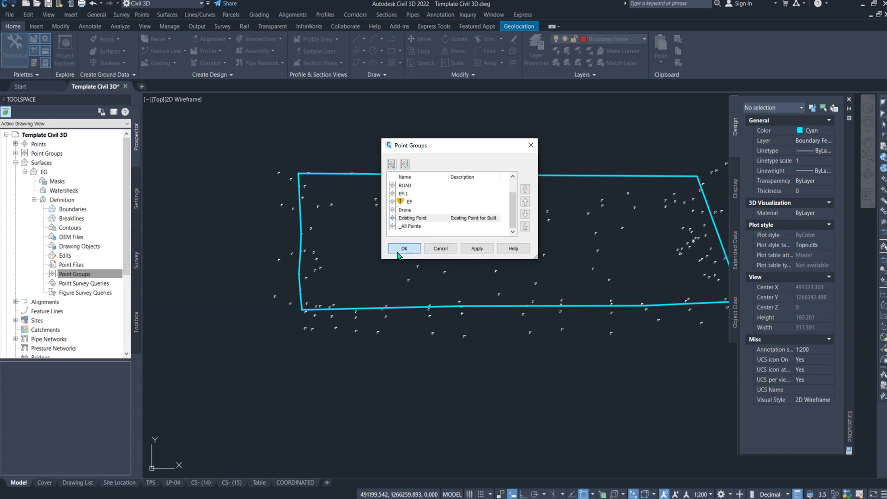
{"action": "left_click", "coordinate": [404, 249]}
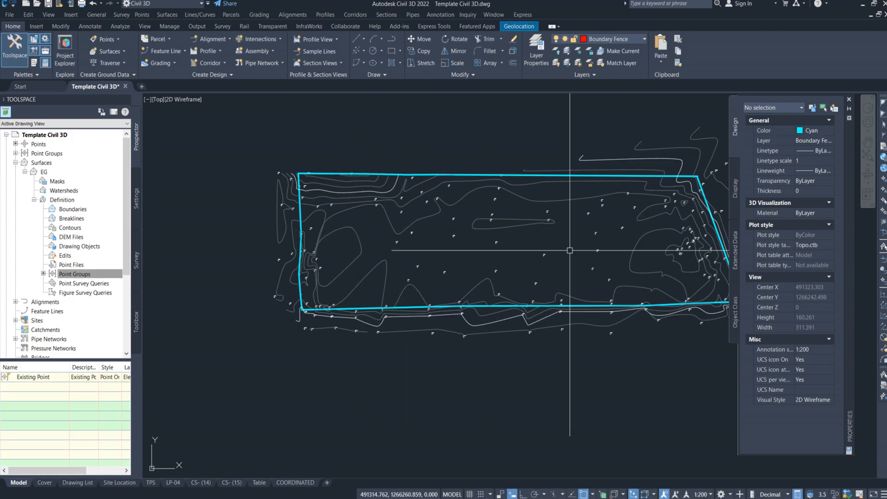
Review the surface contours across the whole lot, from the far boundary edge to the adjacent road lines.
{"action": "middle_click_drag", "start_coordinate": [570, 250], "coordinate": [383, 267]}
{"action": "scroll", "coordinate": [518, 217], "scroll_direction": "down", "scroll_amount": 1}
{"action": "scroll", "coordinate": [542, 189], "scroll_direction": "up", "scroll_amount": 2}
{"action": "middle_click_drag", "start_coordinate": [558, 217], "coordinate": [510, 219]}
{"action": "scroll", "coordinate": [510, 219], "scroll_direction": "down", "scroll_amount": 3}
{"action": "scroll", "coordinate": [485, 231], "scroll_direction": "up", "scroll_amount": 5}
{"action": "scroll", "coordinate": [518, 231], "scroll_direction": "down", "scroll_amount": 4}
{"action": "scroll", "coordinate": [365, 240], "scroll_direction": "up", "scroll_amount": 3}
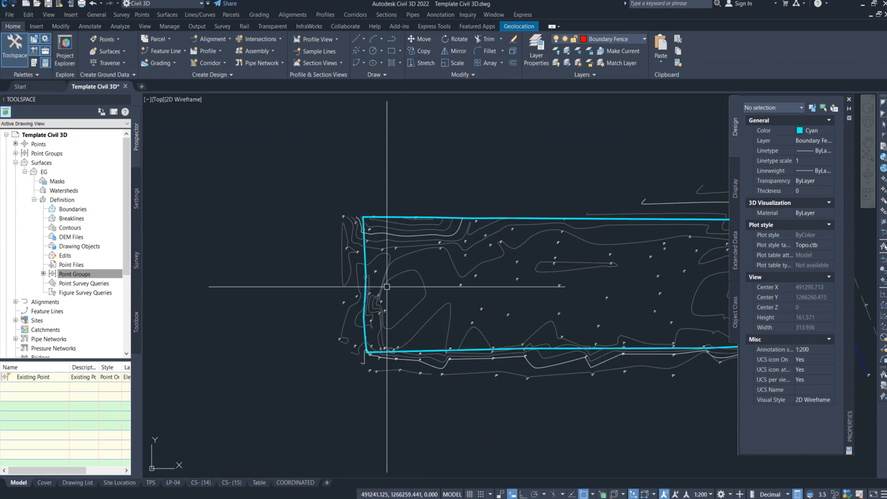
{"action": "middle_click_drag", "start_coordinate": [387, 287], "coordinate": [197, 255]}
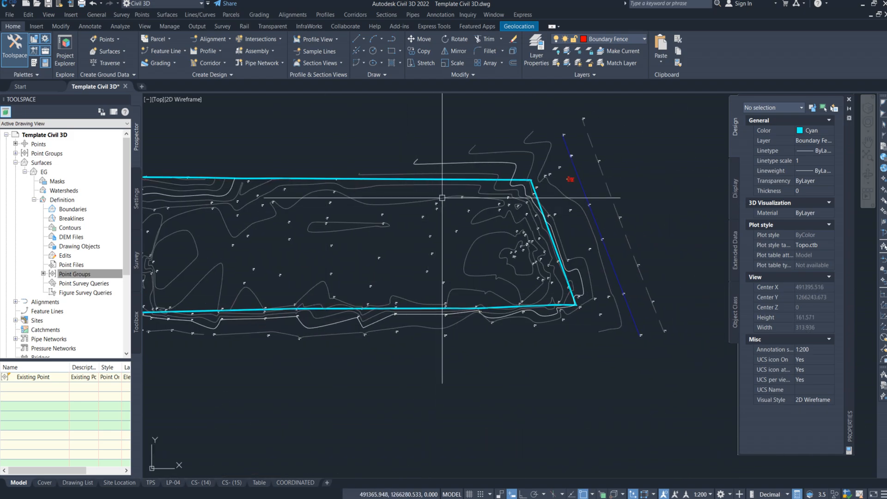
{"action": "scroll", "coordinate": [373, 294], "scroll_direction": "down", "scroll_amount": 2}
{"action": "middle_click_drag", "start_coordinate": [375, 269], "coordinate": [377, 265]}
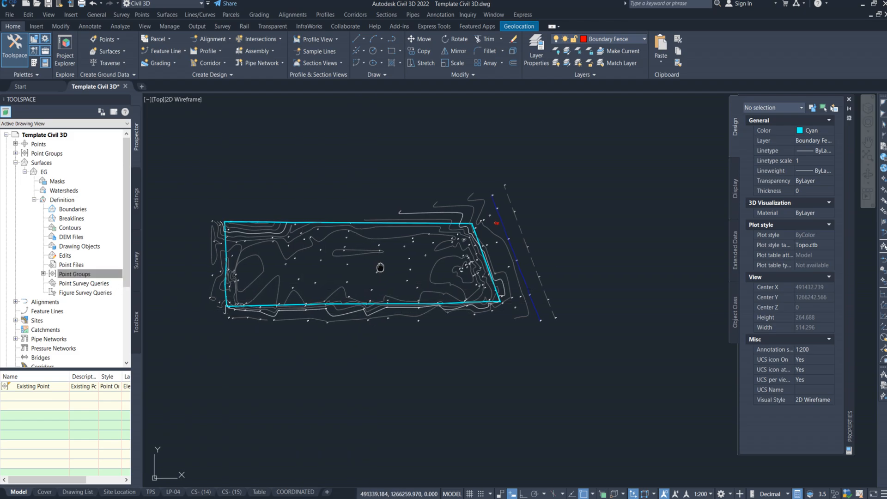
{"action": "scroll", "coordinate": [380, 237], "scroll_direction": "up", "scroll_amount": 2}
Edit the Existing Surface style through surface EG's properties and make the User Contours component visible in plan view.
{"action": "left_click", "coordinate": [403, 236]}
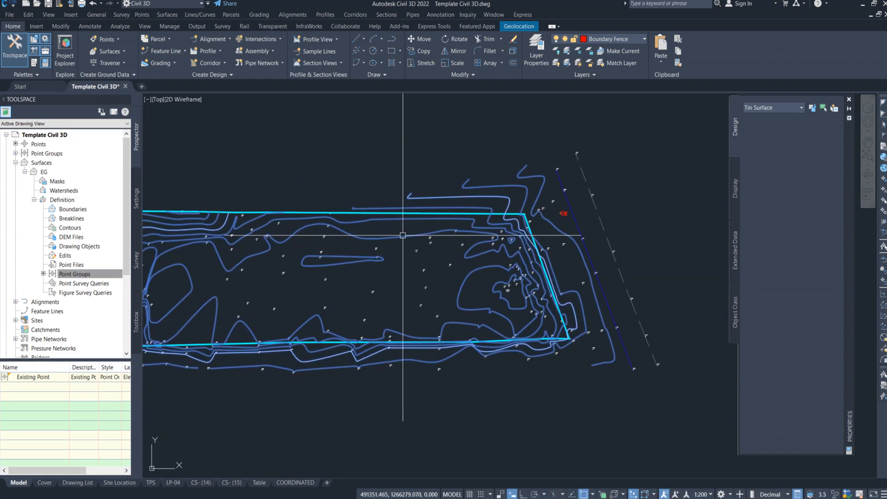
{"action": "right_click", "coordinate": [404, 236]}
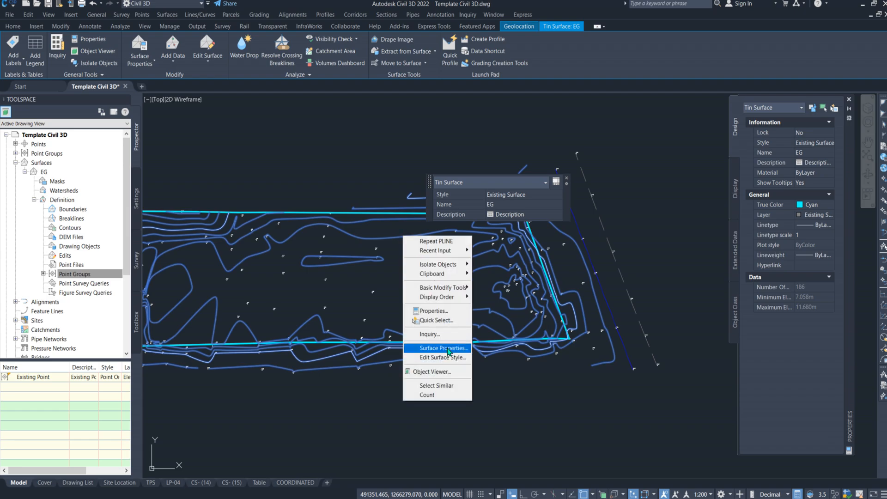
{"action": "left_click", "coordinate": [444, 348]}
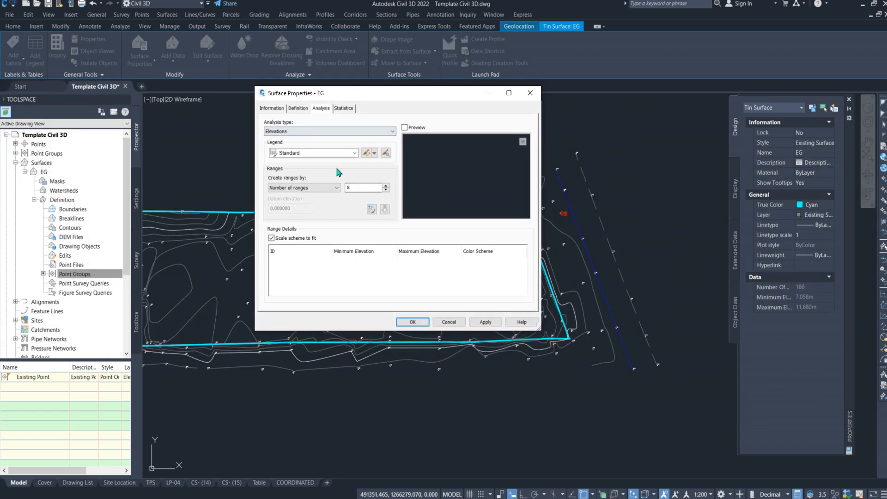
{"action": "left_click", "coordinate": [276, 109]}
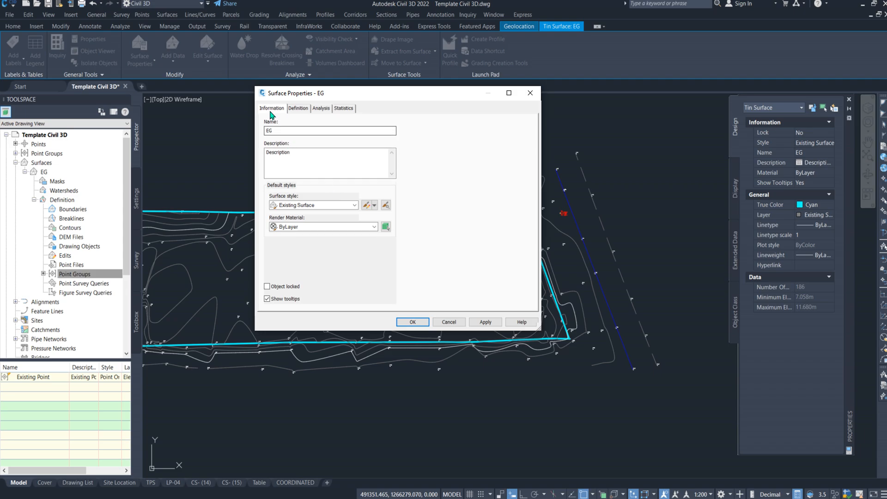
{"action": "left_click", "coordinate": [342, 206]}
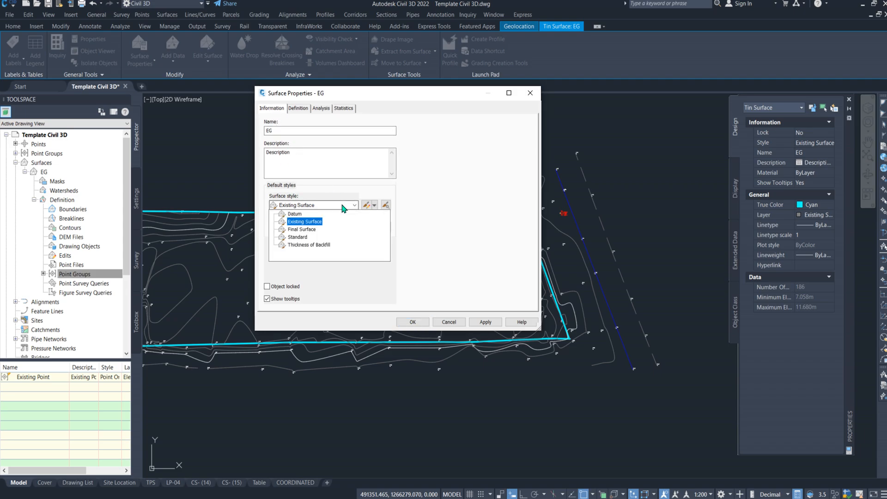
{"action": "left_click", "coordinate": [347, 208]}
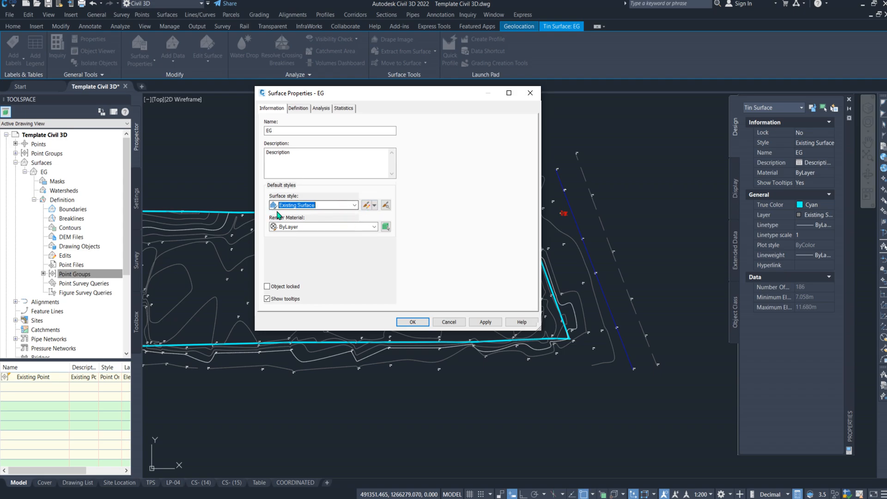
{"action": "left_click", "coordinate": [375, 206]}
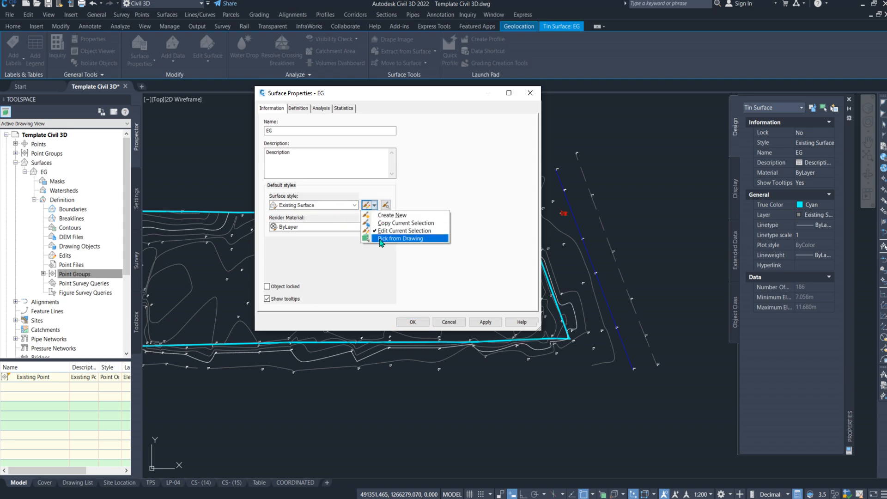
{"action": "left_click", "coordinate": [390, 231]}
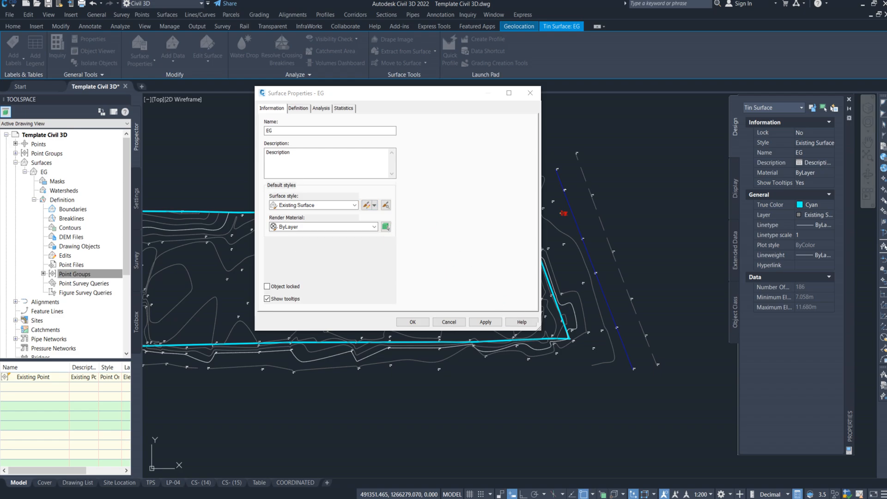
{"action": "left_click_drag", "start_coordinate": [662, 188], "coordinate": [502, 107]}
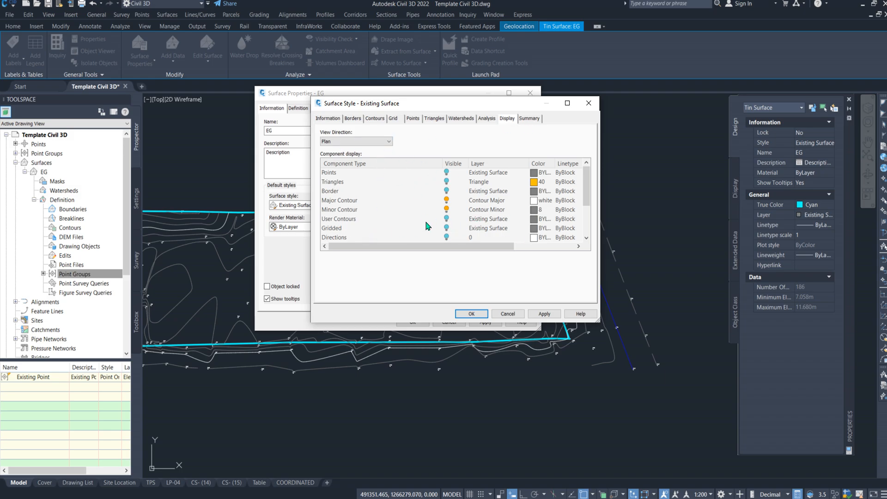
{"action": "left_click", "coordinate": [447, 218]}
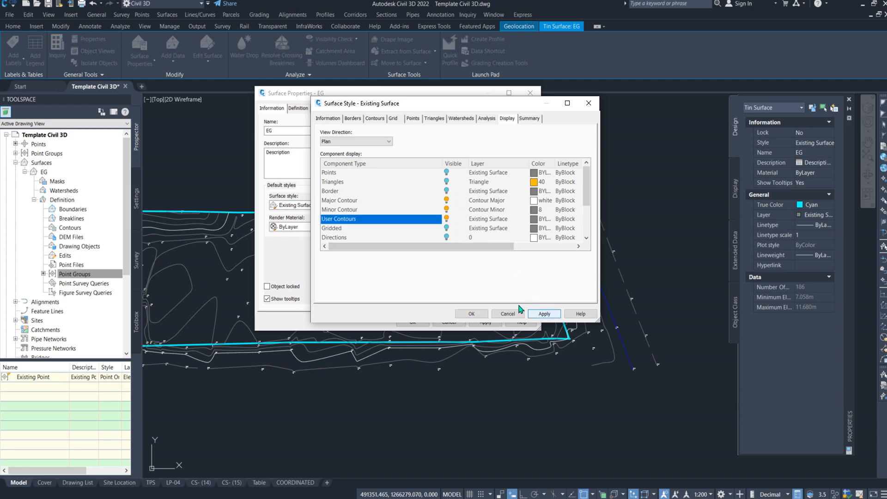
Set the style's minor contour interval to 0.25 m and apply the changes to surface EG.
{"action": "left_click", "coordinate": [353, 119]}
{"action": "left_click", "coordinate": [375, 119]}
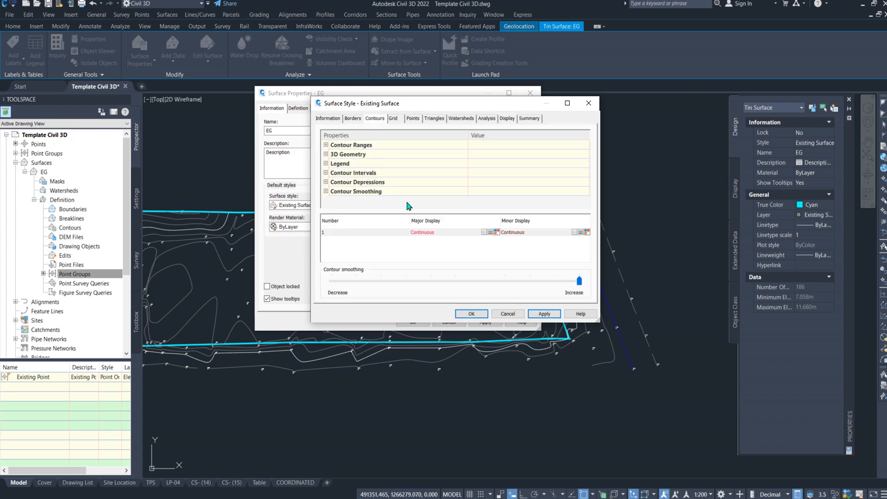
{"action": "left_click", "coordinate": [326, 173]}
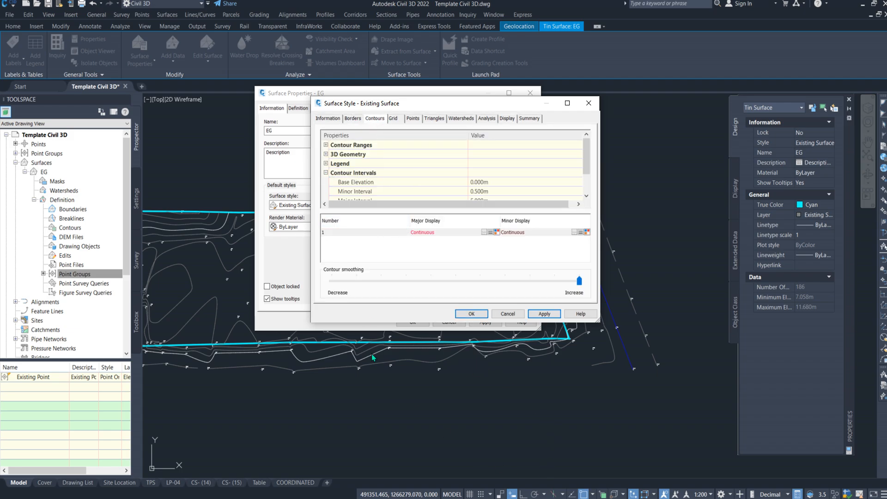
{"action": "scroll", "coordinate": [392, 172], "scroll_direction": "down", "scroll_amount": 3}
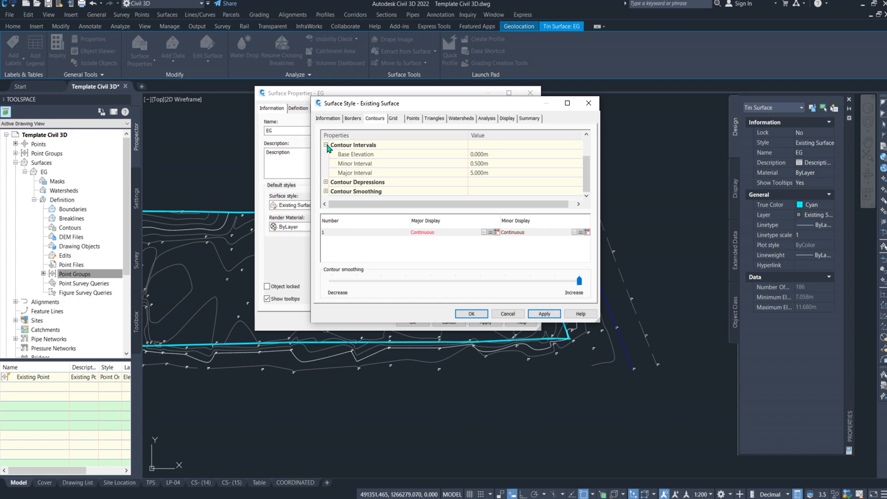
{"action": "left_click", "coordinate": [500, 165]}
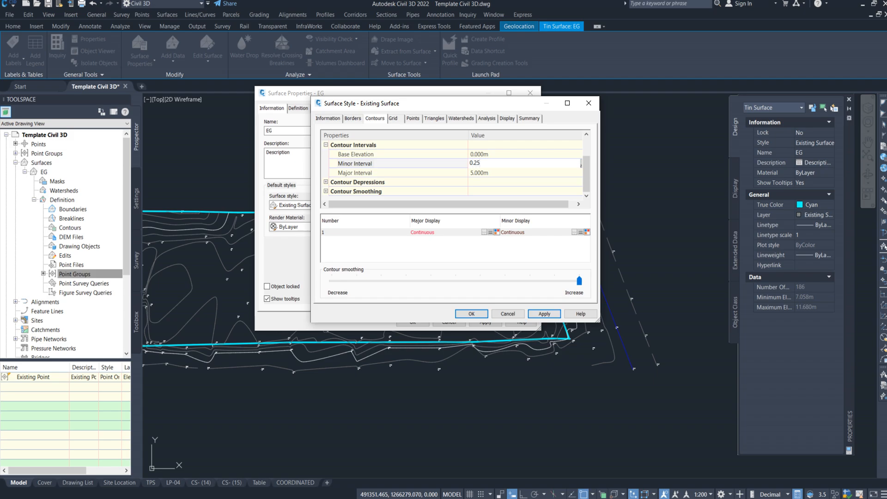
{"action": "key", "text": "Return"}
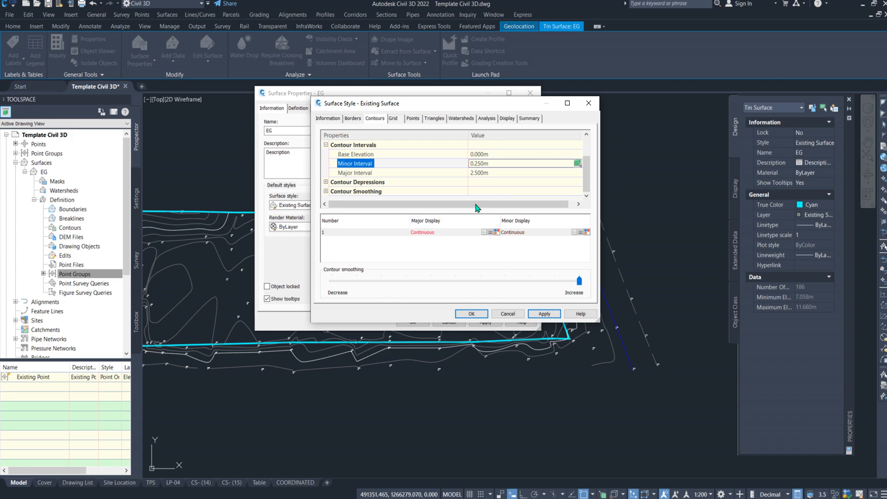
{"action": "left_click", "coordinate": [544, 314]}
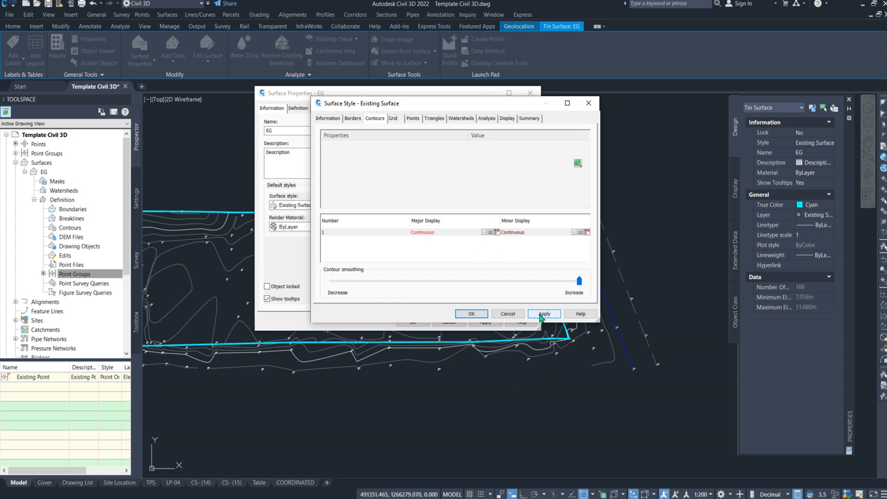
{"action": "left_click", "coordinate": [472, 314]}
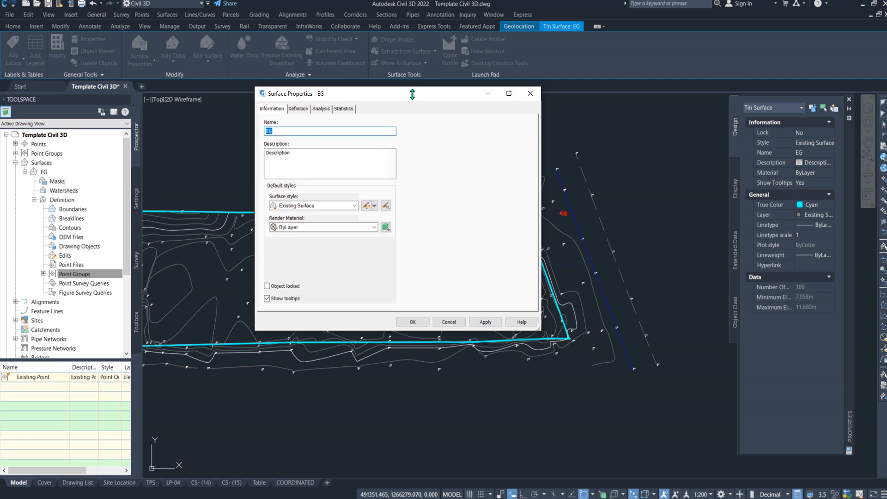
{"action": "left_click_drag", "start_coordinate": [410, 91], "coordinate": [467, 93]}
{"action": "left_click", "coordinate": [541, 309]}
{"action": "left_click", "coordinate": [469, 307]}
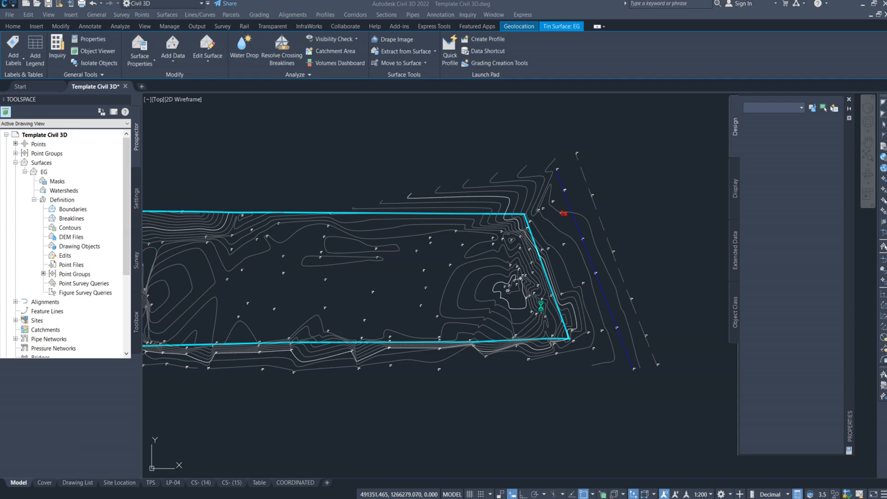
Examine the denser contours and the point elevations inside the lot, along its boundary and toward the road.
{"action": "left_click", "coordinate": [75, 274]}
{"action": "scroll", "coordinate": [429, 267], "scroll_direction": "up", "scroll_amount": 5}
{"action": "scroll", "coordinate": [430, 266], "scroll_direction": "down", "scroll_amount": 5}
{"action": "scroll", "coordinate": [402, 244], "scroll_direction": "up", "scroll_amount": 6}
{"action": "scroll", "coordinate": [401, 243], "scroll_direction": "down", "scroll_amount": 5}
{"action": "scroll", "coordinate": [529, 250], "scroll_direction": "up", "scroll_amount": 5}
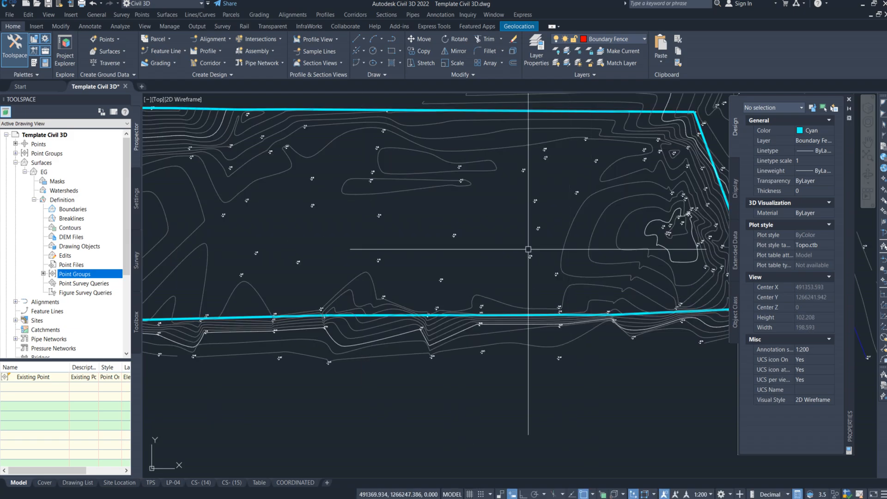
{"action": "scroll", "coordinate": [528, 249], "scroll_direction": "down", "scroll_amount": 5}
{"action": "scroll", "coordinate": [402, 317], "scroll_direction": "up", "scroll_amount": 5}
{"action": "scroll", "coordinate": [420, 317], "scroll_direction": "up", "scroll_amount": 5}
{"action": "scroll", "coordinate": [421, 311], "scroll_direction": "down", "scroll_amount": 5}
{"action": "scroll", "coordinate": [555, 211], "scroll_direction": "up", "scroll_amount": 4}
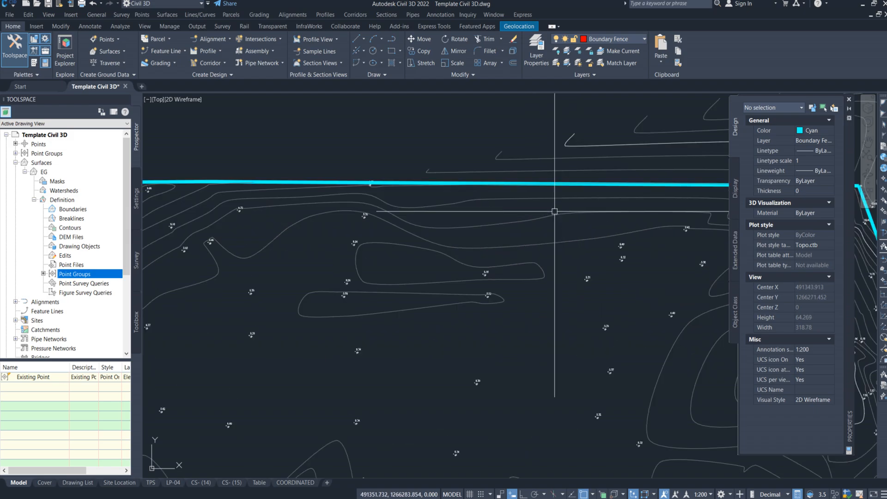
{"action": "scroll", "coordinate": [396, 301], "scroll_direction": "down", "scroll_amount": 3}
{"action": "scroll", "coordinate": [400, 307], "scroll_direction": "down", "scroll_amount": 1}
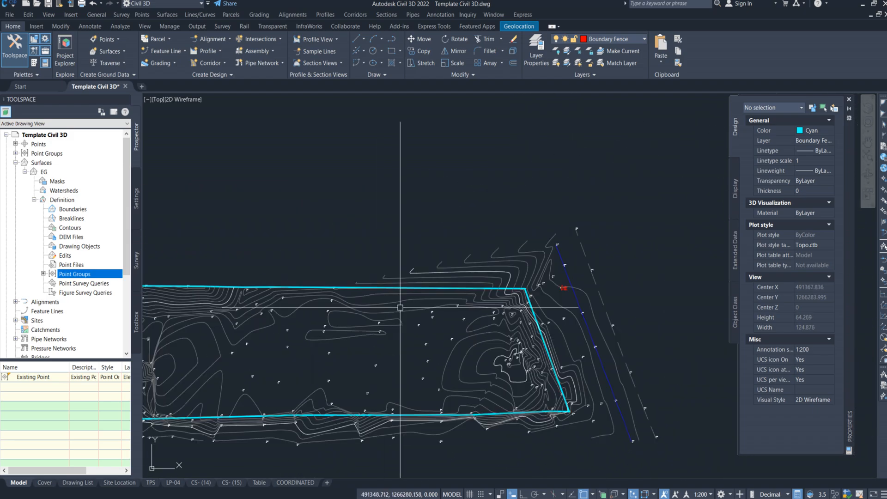
{"action": "scroll", "coordinate": [400, 307], "scroll_direction": "down", "scroll_amount": 3}
{"action": "scroll", "coordinate": [540, 258], "scroll_direction": "up", "scroll_amount": 3}
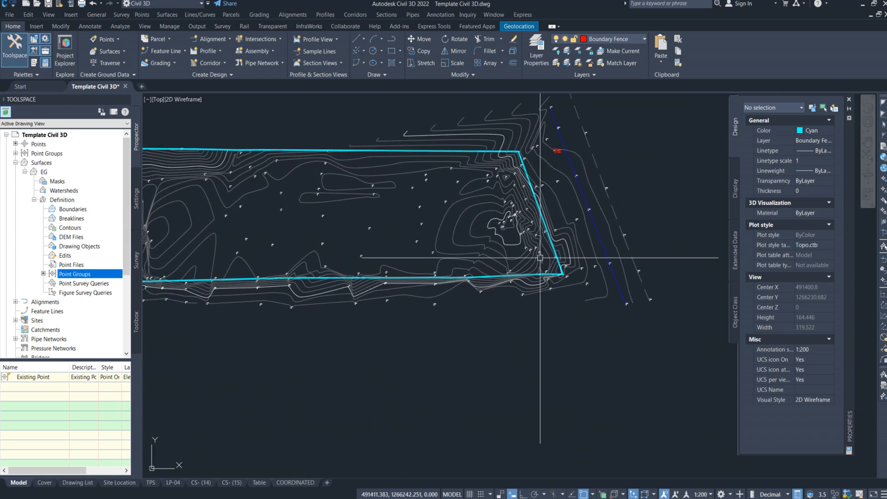
Make the Triangles component visible in plan view in surface EG's Existing Surface style and apply the change.
{"action": "middle_click_drag", "start_coordinate": [478, 199], "coordinate": [477, 229]}
{"action": "left_click", "coordinate": [466, 211]}
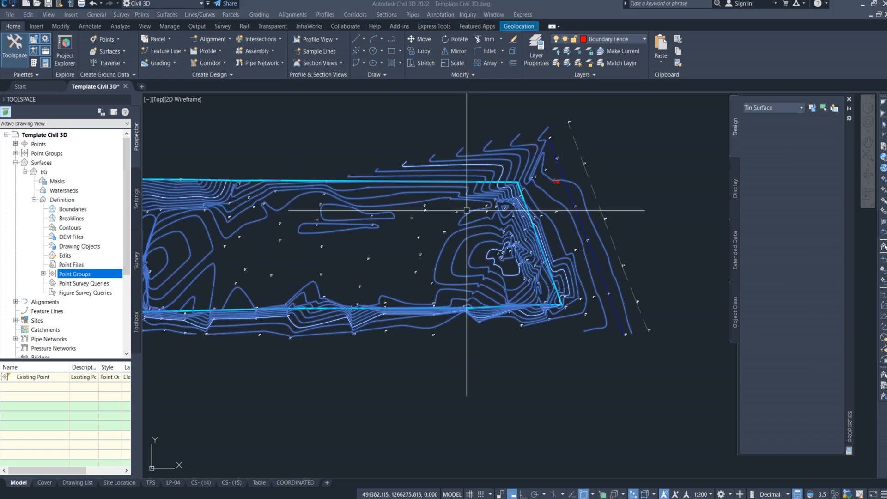
{"action": "right_click", "coordinate": [466, 211]}
{"action": "left_click", "coordinate": [509, 324]}
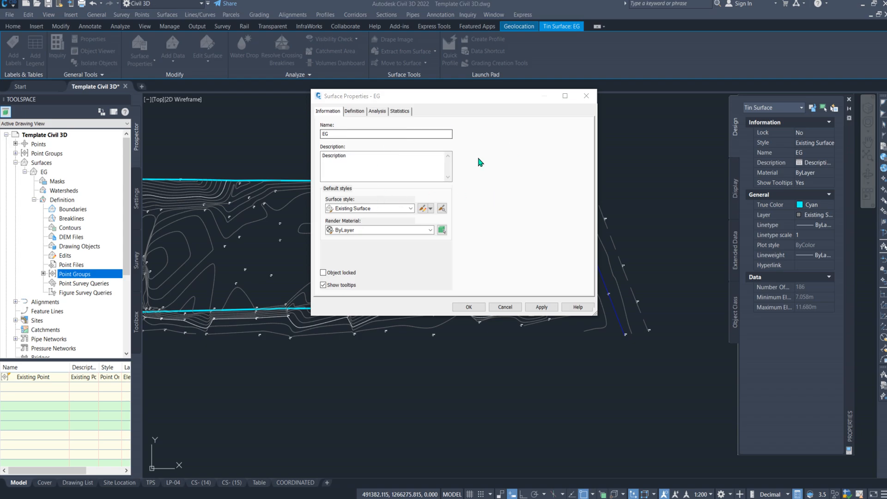
{"action": "left_click", "coordinate": [429, 214]}
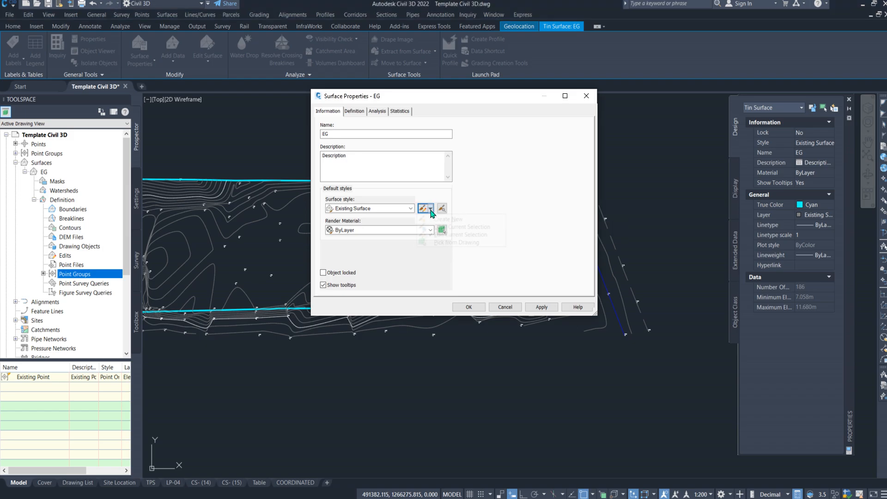
{"action": "left_click", "coordinate": [443, 235]}
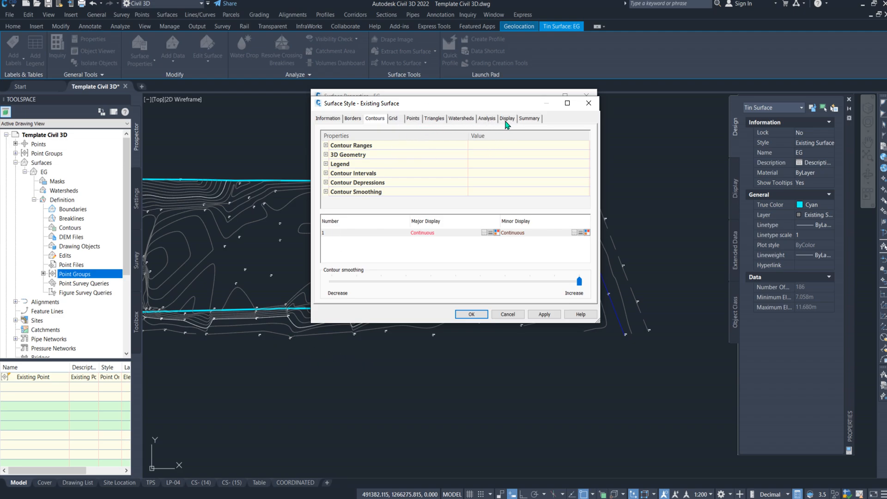
{"action": "left_click", "coordinate": [507, 121]}
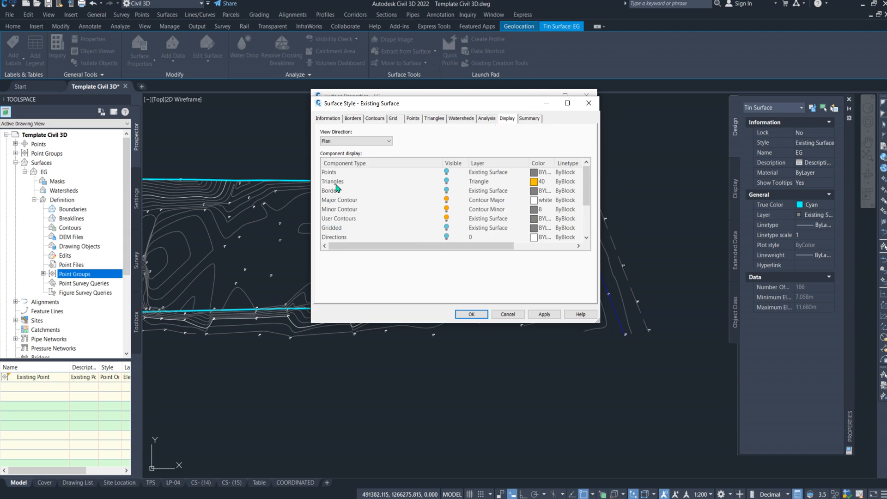
{"action": "left_click", "coordinate": [447, 182]}
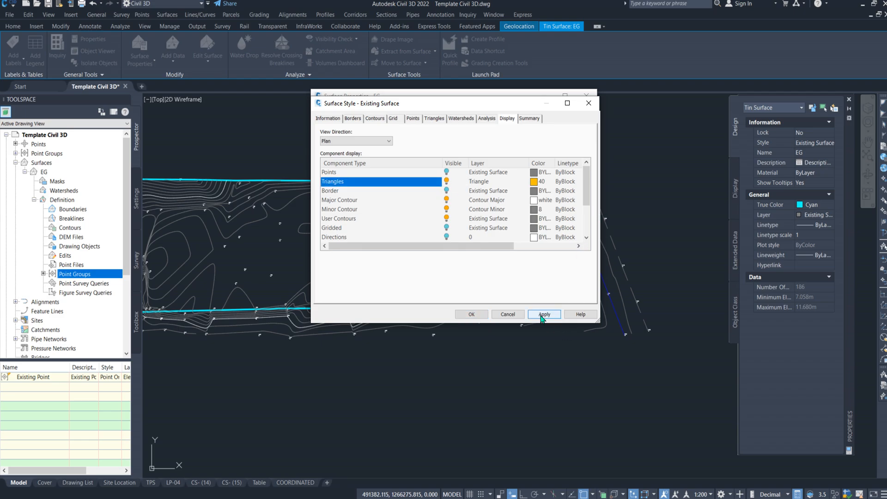
{"action": "left_click", "coordinate": [483, 316]}
{"action": "left_click", "coordinate": [542, 307]}
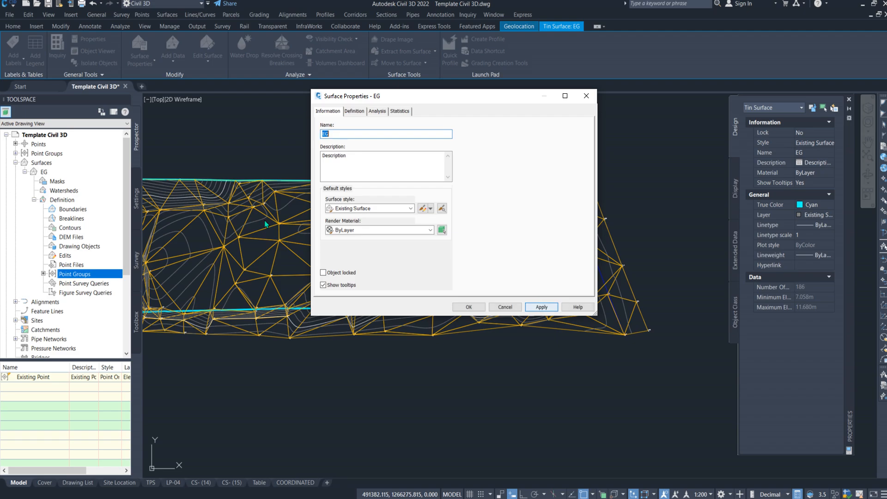
{"action": "left_click", "coordinate": [478, 310]}
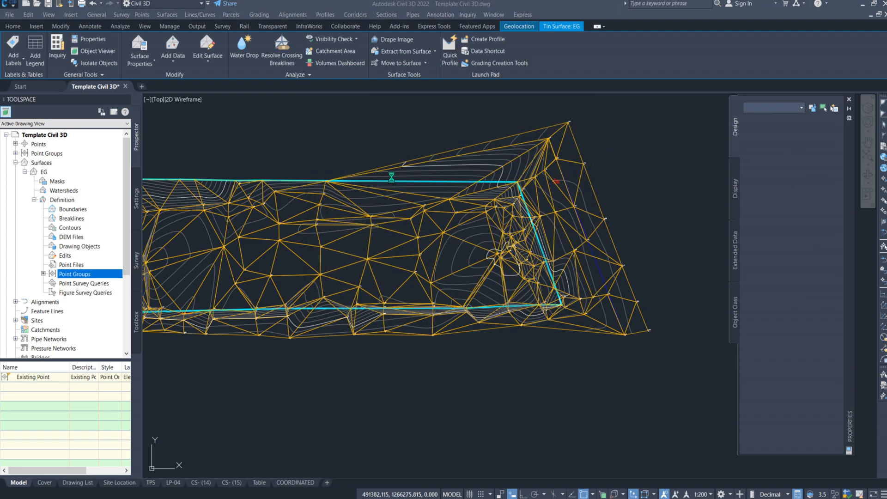
Examine the TIN triangles over the whole lot, from the road side to the far boundary edge.
{"action": "scroll", "coordinate": [419, 198], "scroll_direction": "down", "scroll_amount": 1}
{"action": "middle_click_drag", "start_coordinate": [379, 208], "coordinate": [433, 267]}
{"action": "scroll", "coordinate": [317, 138], "scroll_direction": "up", "scroll_amount": 2}
{"action": "scroll", "coordinate": [377, 217], "scroll_direction": "up", "scroll_amount": 1}
{"action": "scroll", "coordinate": [477, 240], "scroll_direction": "up", "scroll_amount": 2}
{"action": "mouse_move", "coordinate": [705, 223]}
{"action": "middle_mouse_down"}
{"action": "mouse_move", "coordinate": [532, 229]}
{"action": "mouse_move", "coordinate": [396, 273]}
{"action": "middle_mouse_up"}
{"action": "scroll", "coordinate": [534, 151], "scroll_direction": "up", "scroll_amount": 5}
{"action": "scroll", "coordinate": [534, 151], "scroll_direction": "down", "scroll_amount": 8}
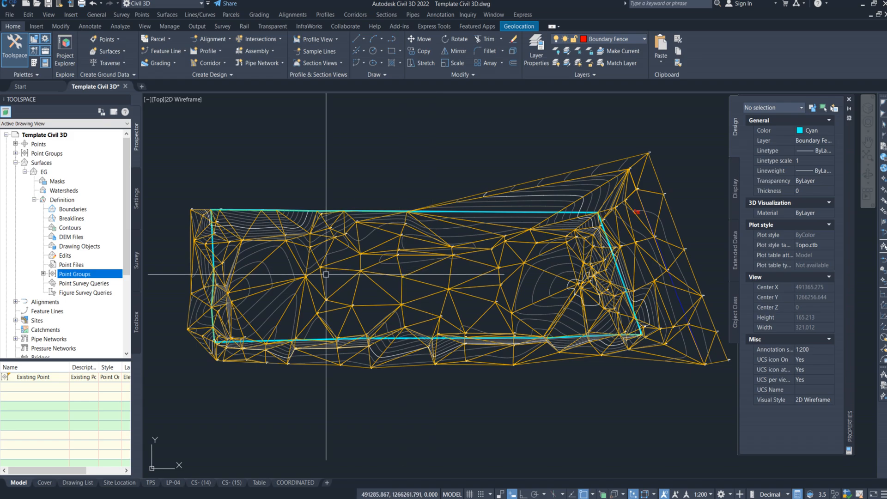
{"action": "scroll", "coordinate": [403, 288], "scroll_direction": "up", "scroll_amount": 4}
{"action": "scroll", "coordinate": [404, 288], "scroll_direction": "up", "scroll_amount": 5}
{"action": "scroll", "coordinate": [363, 238], "scroll_direction": "down", "scroll_amount": 5}
Inspect how the triangle edges and contours connect the EL, HL and GP points along the lot's southern boundary.
{"action": "middle_click_drag", "start_coordinate": [582, 301], "coordinate": [360, 300]}
{"action": "middle_click_drag", "start_coordinate": [503, 420], "coordinate": [394, 321]}
{"action": "scroll", "coordinate": [379, 312], "scroll_direction": "up", "scroll_amount": 6}
{"action": "scroll", "coordinate": [379, 312], "scroll_direction": "down", "scroll_amount": 6}
{"action": "middle_click_drag", "start_coordinate": [492, 342], "coordinate": [575, 338]}
{"action": "scroll", "coordinate": [355, 319], "scroll_direction": "down", "scroll_amount": 3}
{"action": "scroll", "coordinate": [481, 319], "scroll_direction": "up", "scroll_amount": 9}
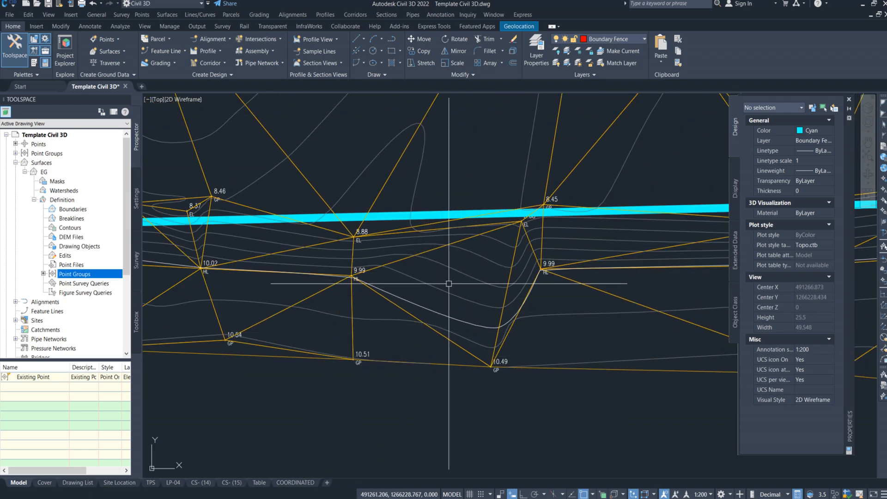
{"action": "middle_click_drag", "start_coordinate": [531, 292], "coordinate": [332, 331]}
{"action": "scroll", "coordinate": [517, 329], "scroll_direction": "down", "scroll_amount": 6}
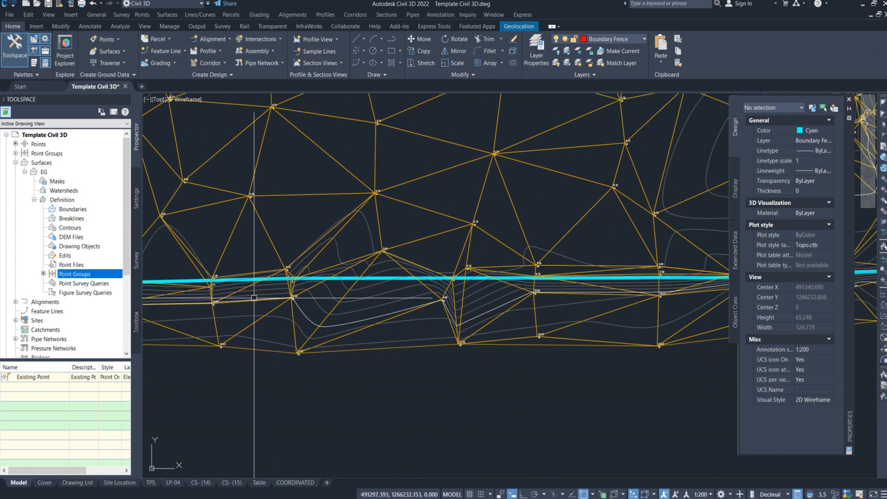
{"action": "middle_click_drag", "start_coordinate": [255, 298], "coordinate": [392, 297]}
{"action": "middle_click_drag", "start_coordinate": [504, 319], "coordinate": [307, 315]}
{"action": "scroll", "coordinate": [429, 316], "scroll_direction": "down", "scroll_amount": 1}
{"action": "scroll", "coordinate": [413, 317], "scroll_direction": "down", "scroll_amount": 1}
{"action": "middle_click_drag", "start_coordinate": [500, 304], "coordinate": [655, 335]}
{"action": "scroll", "coordinate": [556, 336], "scroll_direction": "up", "scroll_amount": 2}
{"action": "scroll", "coordinate": [499, 261], "scroll_direction": "up", "scroll_amount": 1}
{"action": "scroll", "coordinate": [508, 265], "scroll_direction": "down", "scroll_amount": 2}
{"action": "scroll", "coordinate": [552, 285], "scroll_direction": "up", "scroll_amount": 3}
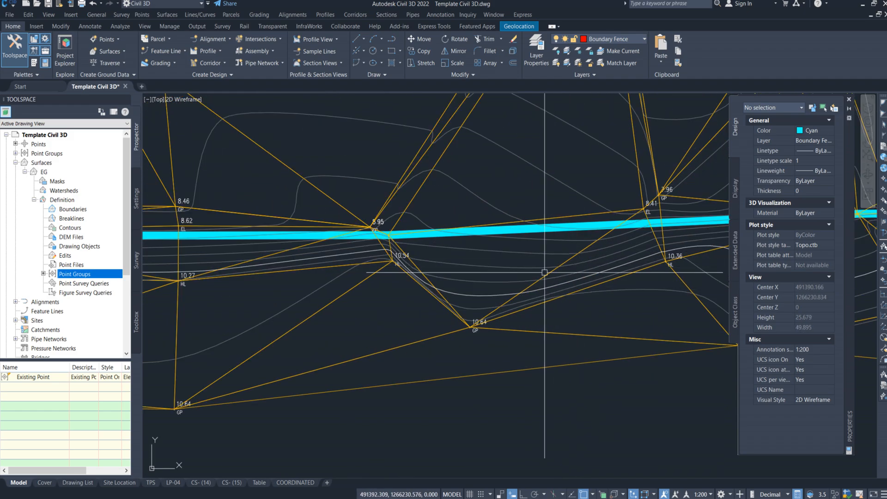
{"action": "scroll", "coordinate": [544, 272], "scroll_direction": "down", "scroll_amount": 2}
{"action": "middle_click_drag", "start_coordinate": [364, 304], "coordinate": [624, 324]}
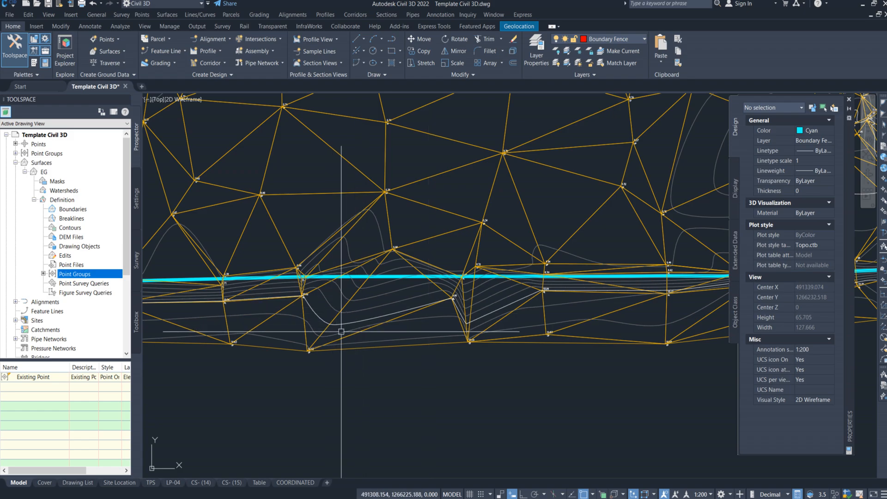
Check the triangulation around the dips in the contours from mid southern boundary back to the southwest corner.
{"action": "middle_click_drag", "start_coordinate": [337, 328], "coordinate": [437, 319]}
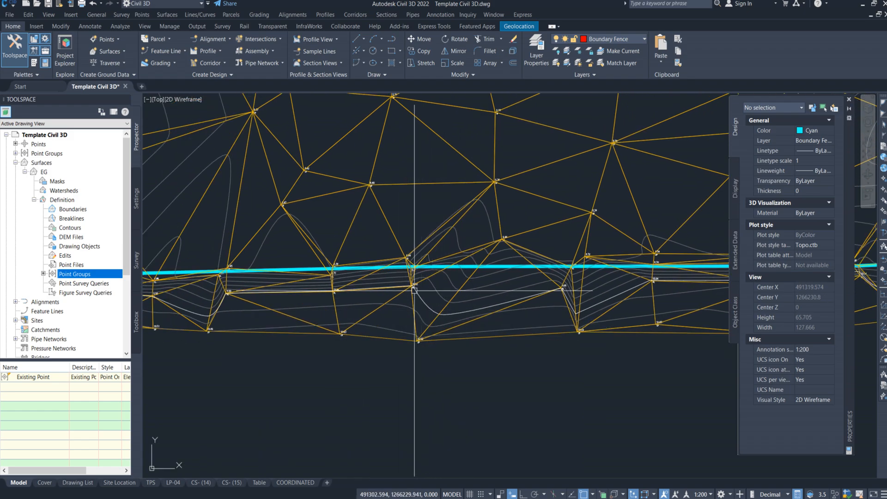
{"action": "scroll", "coordinate": [415, 340], "scroll_direction": "up", "scroll_amount": 3}
{"action": "scroll", "coordinate": [408, 342], "scroll_direction": "down", "scroll_amount": 3}
{"action": "scroll", "coordinate": [421, 361], "scroll_direction": "up", "scroll_amount": 5}
{"action": "scroll", "coordinate": [423, 366], "scroll_direction": "down", "scroll_amount": 4}
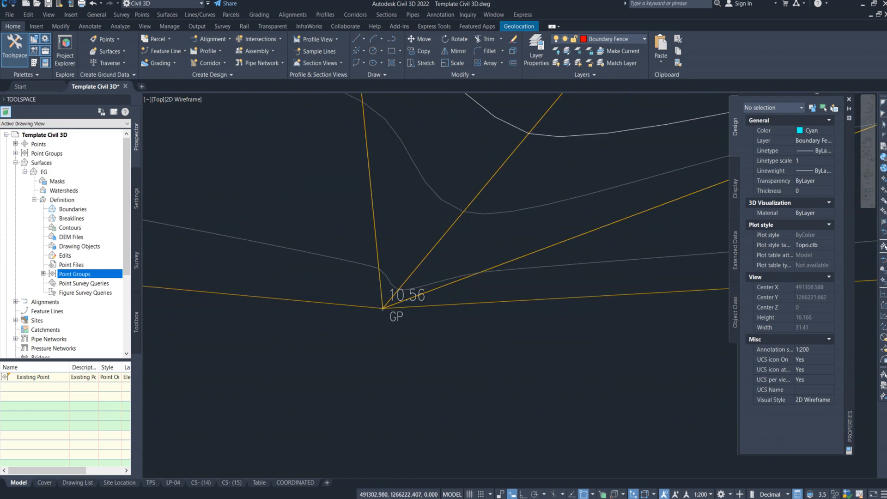
{"action": "middle_click_drag", "start_coordinate": [336, 338], "coordinate": [359, 340]}
{"action": "scroll", "coordinate": [302, 310], "scroll_direction": "up", "scroll_amount": 8}
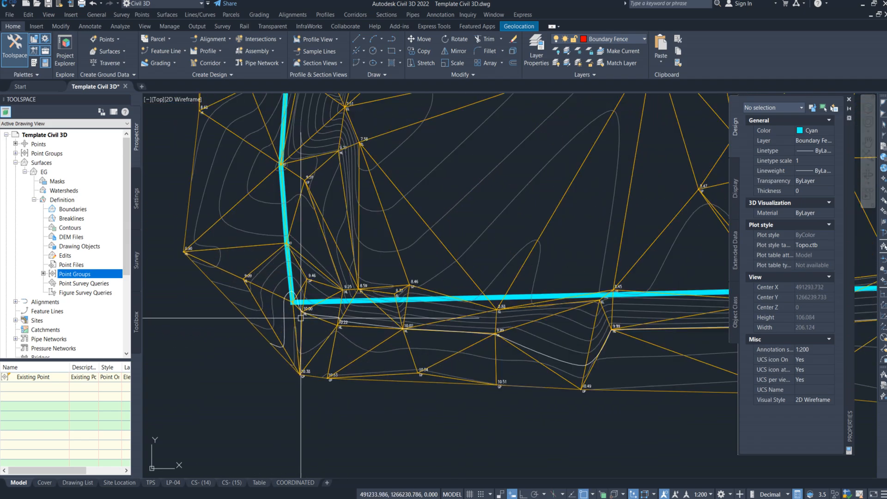
{"action": "middle_click_drag", "start_coordinate": [317, 314], "coordinate": [220, 305]}
{"action": "scroll", "coordinate": [220, 304], "scroll_direction": "down", "scroll_amount": 2}
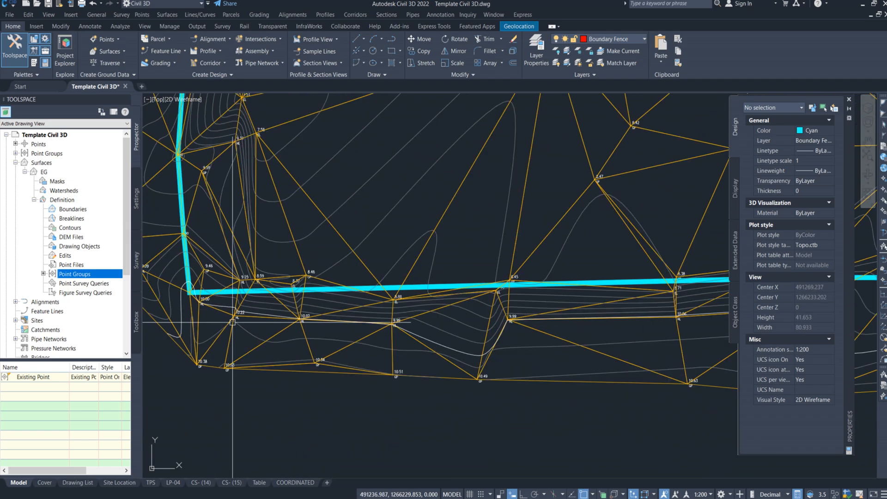
{"action": "scroll", "coordinate": [313, 342], "scroll_direction": "up", "scroll_amount": 2}
{"action": "scroll", "coordinate": [309, 339], "scroll_direction": "down", "scroll_amount": 2}
Swap the surface EG edge crossing the slope at the 10.49 GP point so the triangles join the two 9.99 HL points.
{"action": "middle_click_drag", "start_coordinate": [506, 386], "coordinate": [488, 381]}
{"action": "scroll", "coordinate": [489, 356], "scroll_direction": "up", "scroll_amount": 4}
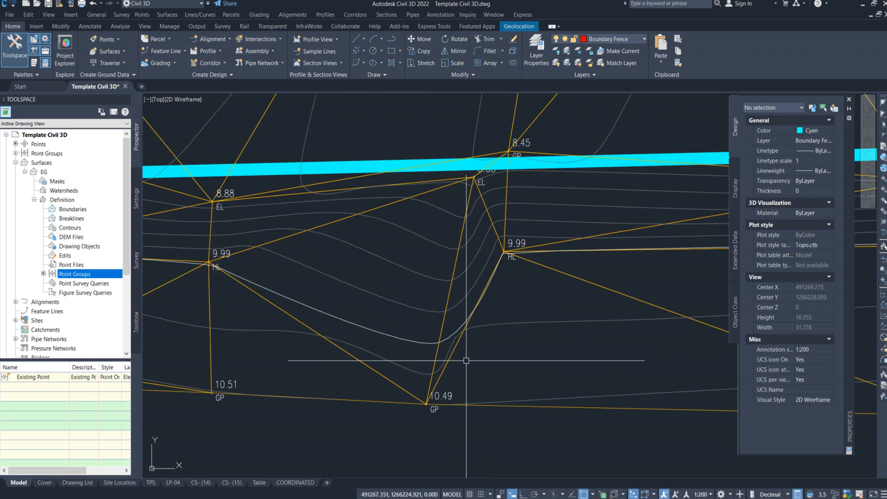
{"action": "left_click", "coordinate": [68, 257]}
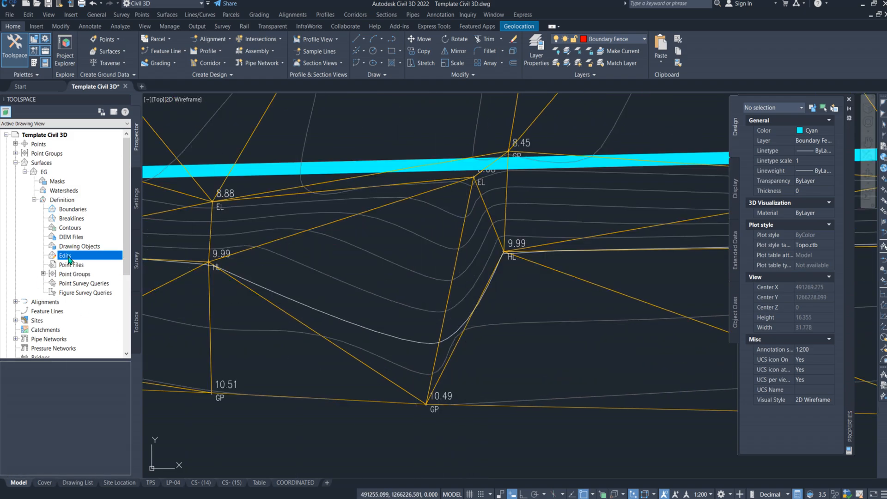
{"action": "right_click", "coordinate": [68, 257]}
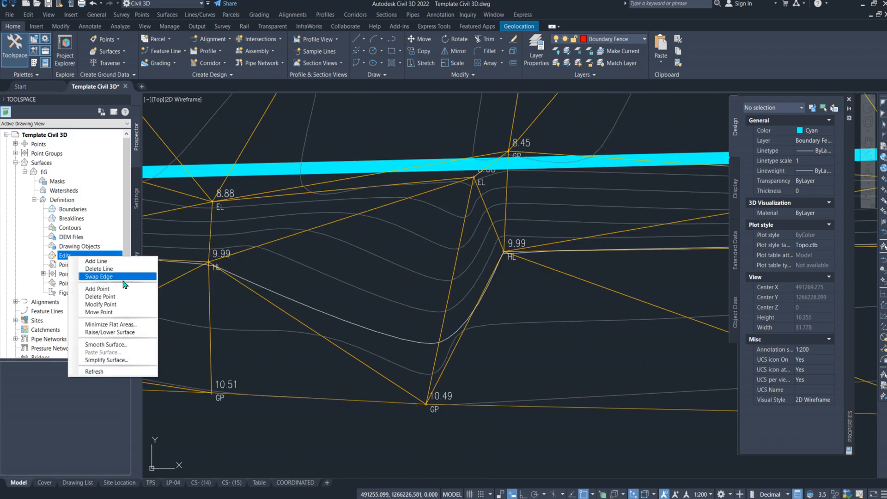
{"action": "left_click", "coordinate": [111, 276]}
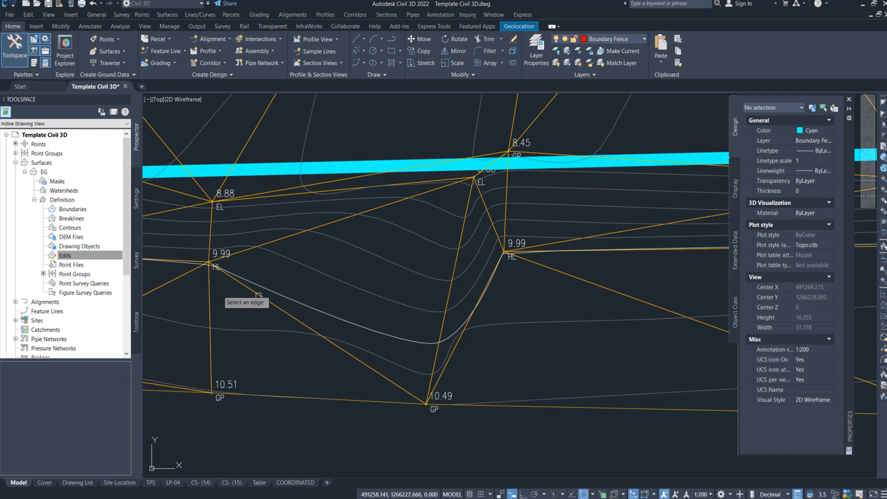
{"action": "scroll", "coordinate": [376, 395], "scroll_direction": "down", "scroll_amount": 4}
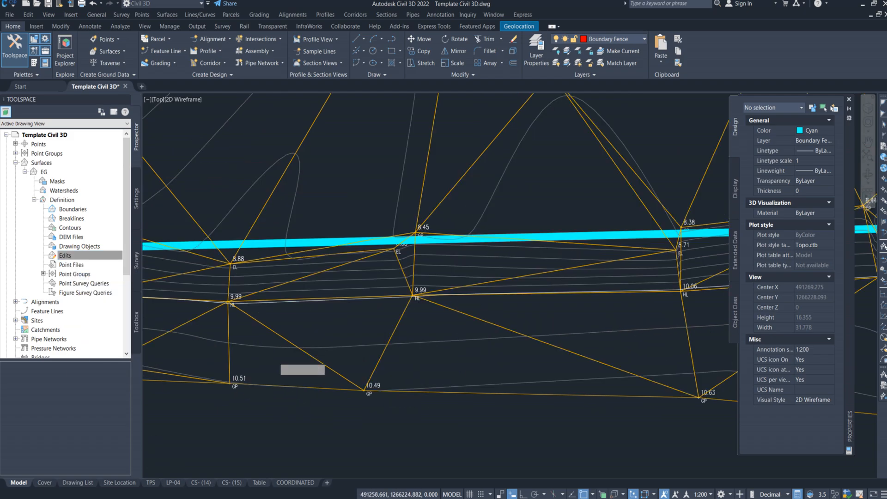
Swap the triangle edges that dip to the GP points at the next two contour bulges eastward along the southern boundary.
{"action": "middle_click_drag", "start_coordinate": [600, 351], "coordinate": [359, 339]}
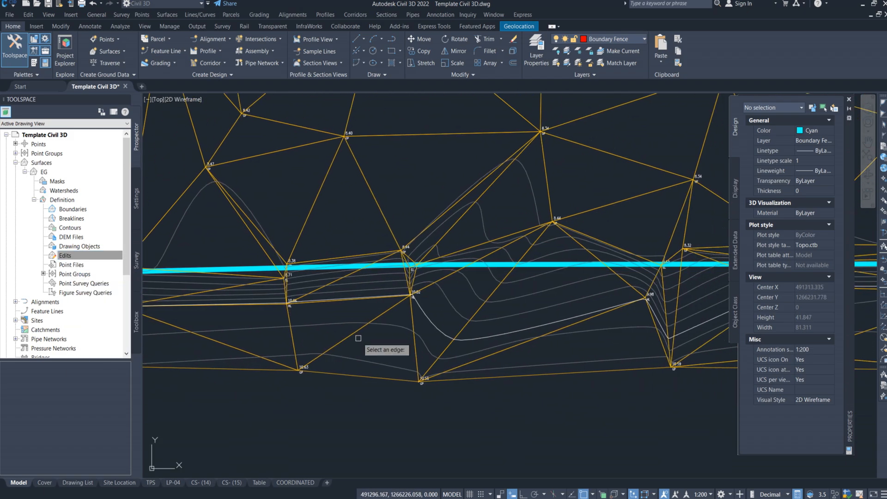
{"action": "left_click", "coordinate": [464, 329]}
{"action": "middle_click_drag", "start_coordinate": [538, 335], "coordinate": [257, 339]}
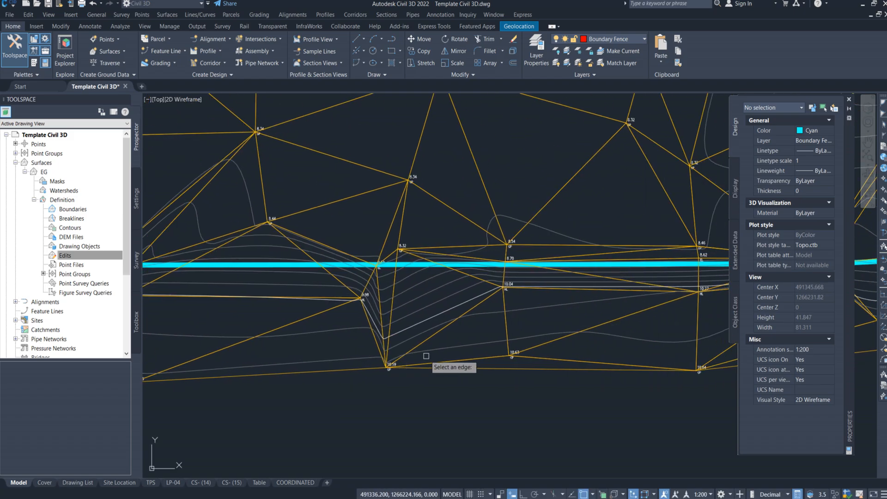
{"action": "scroll", "coordinate": [415, 337], "scroll_direction": "up", "scroll_amount": 1}
{"action": "left_click", "coordinate": [379, 312]}
{"action": "left_click", "coordinate": [373, 324]}
Swap the edges running up the slope from the 10.64 GP point so the triangles join the 10.54 and 10.36 HL points.
{"action": "scroll", "coordinate": [342, 285], "scroll_direction": "down", "scroll_amount": 2}
{"action": "middle_click_drag", "start_coordinate": [600, 272], "coordinate": [381, 282]}
{"action": "scroll", "coordinate": [537, 303], "scroll_direction": "up", "scroll_amount": 3}
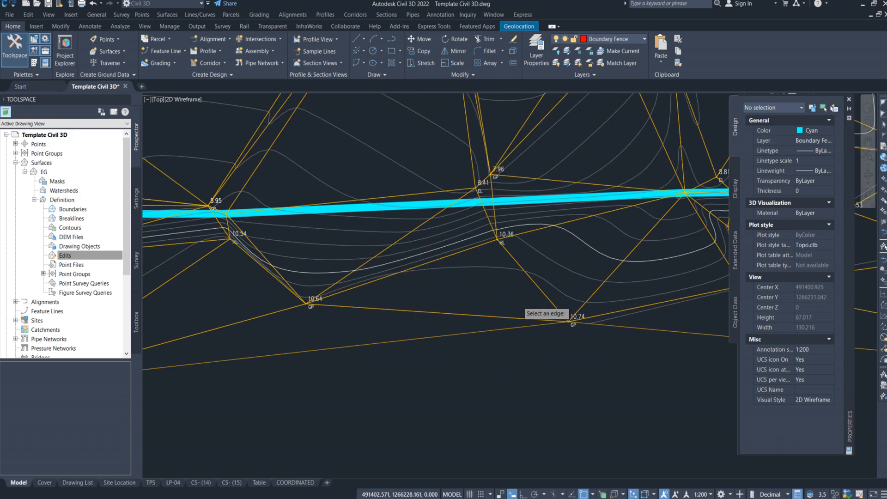
{"action": "scroll", "coordinate": [291, 240], "scroll_direction": "down", "scroll_amount": 2}
{"action": "scroll", "coordinate": [237, 287], "scroll_direction": "up", "scroll_amount": 2}
{"action": "scroll", "coordinate": [281, 256], "scroll_direction": "up", "scroll_amount": 1}
{"action": "middle_click_drag", "start_coordinate": [351, 197], "coordinate": [361, 296]}
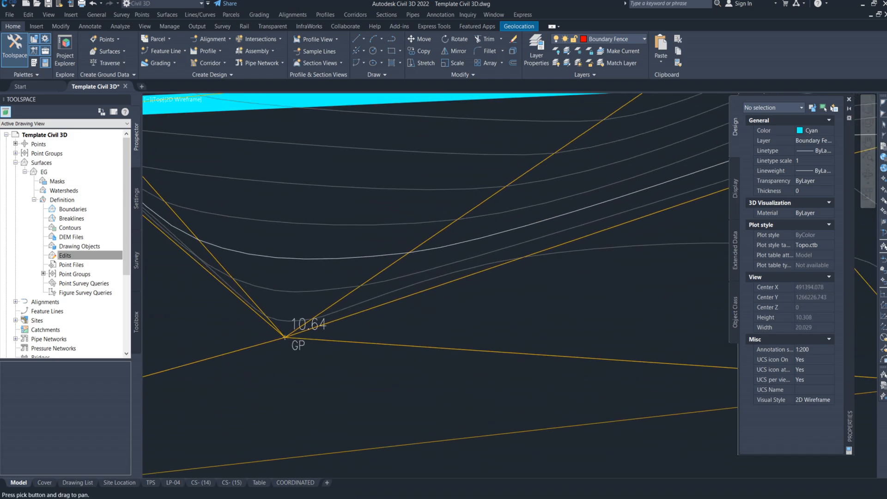
{"action": "scroll", "coordinate": [361, 289], "scroll_direction": "down", "scroll_amount": 3}
{"action": "scroll", "coordinate": [361, 302], "scroll_direction": "up", "scroll_amount": 4}
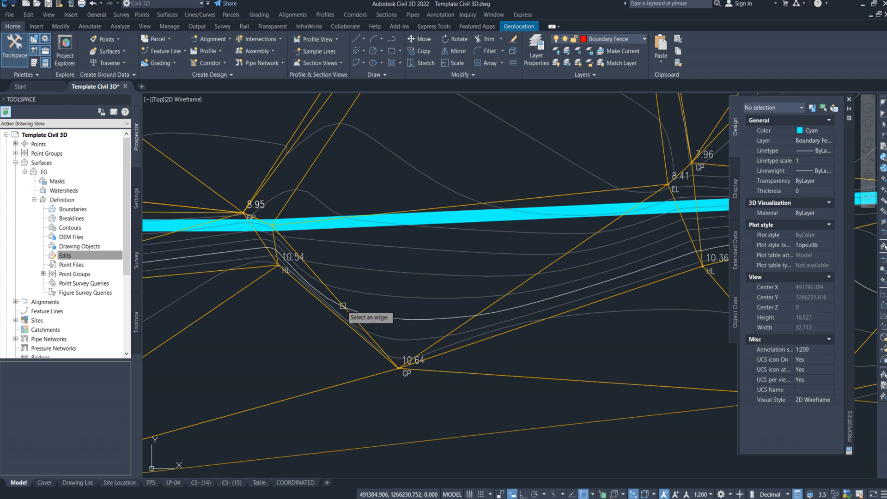
{"action": "left_click", "coordinate": [472, 279]}
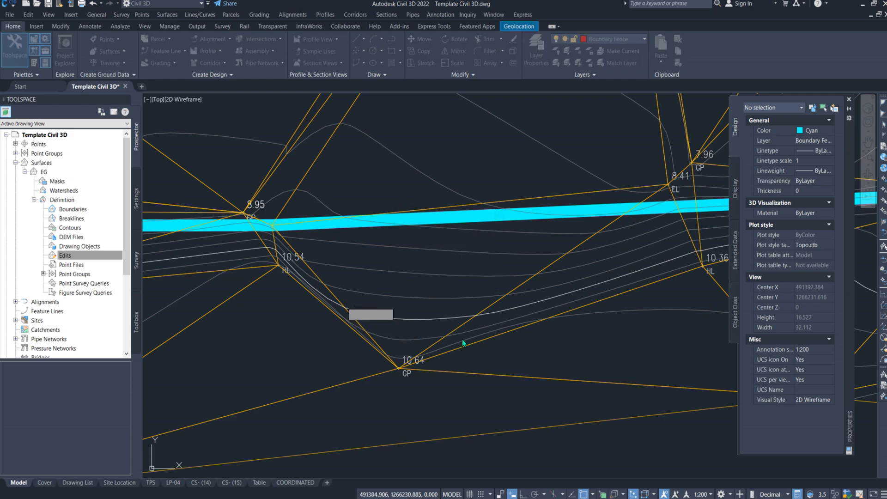
{"action": "scroll", "coordinate": [333, 341], "scroll_direction": "down", "scroll_amount": 3}
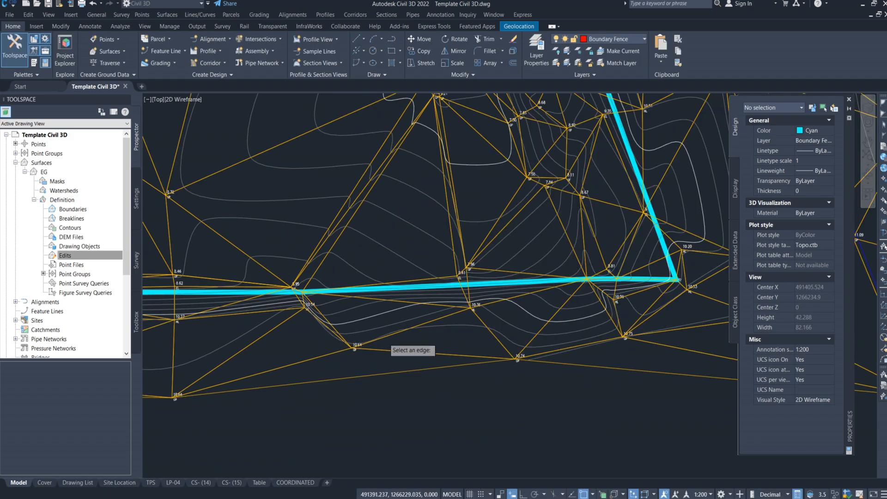
{"action": "scroll", "coordinate": [386, 345], "scroll_direction": "up", "scroll_amount": 3}
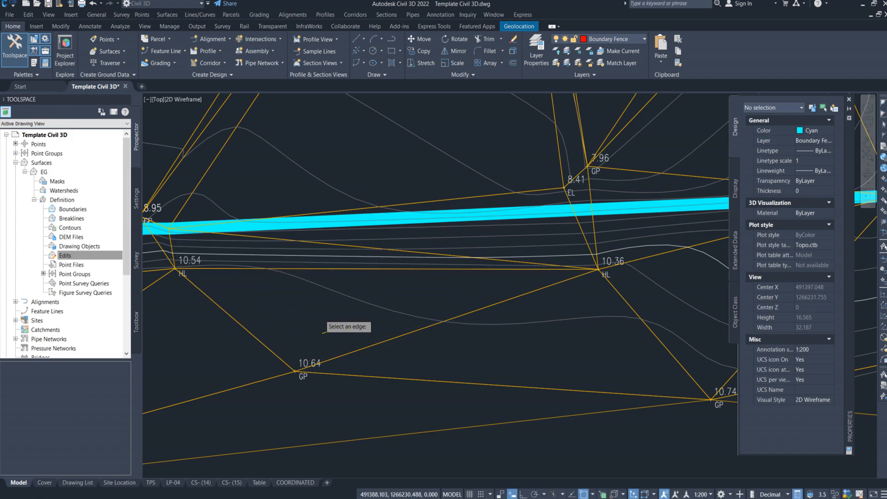
Swap the slope-crossing edge from the 10.74 GP point so it joins the 10.36 HL and 10.75 GP points near the southeast corner.
{"action": "scroll", "coordinate": [326, 319], "scroll_direction": "down", "scroll_amount": 4}
{"action": "scroll", "coordinate": [555, 307], "scroll_direction": "up", "scroll_amount": 2}
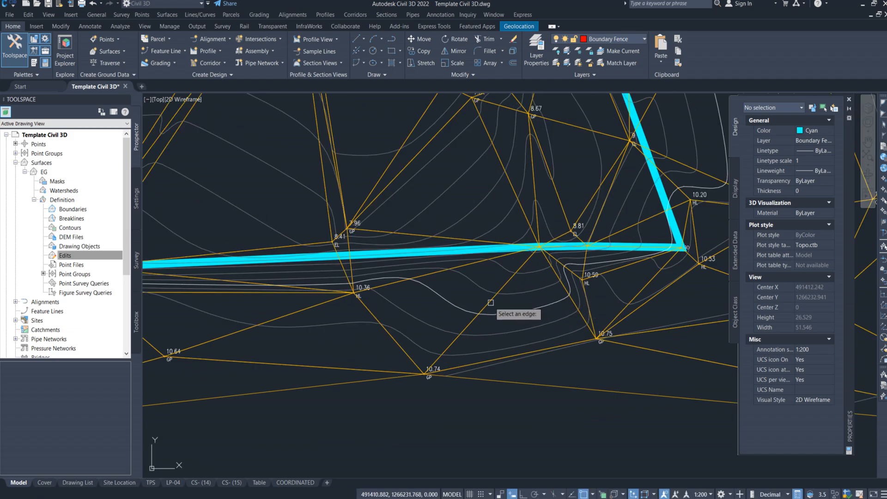
{"action": "scroll", "coordinate": [470, 319], "scroll_direction": "down", "scroll_amount": 2}
{"action": "scroll", "coordinate": [499, 333], "scroll_direction": "up", "scroll_amount": 4}
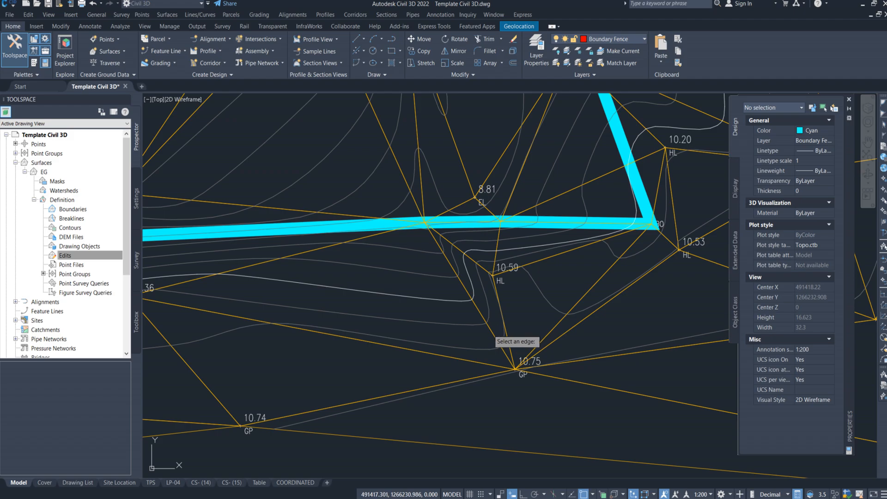
Delete the long outer triangle edges of surface EG that span outside the northern boundary towards the northeast 11.35 RD point.
{"action": "scroll", "coordinate": [508, 331], "scroll_direction": "down", "scroll_amount": 6}
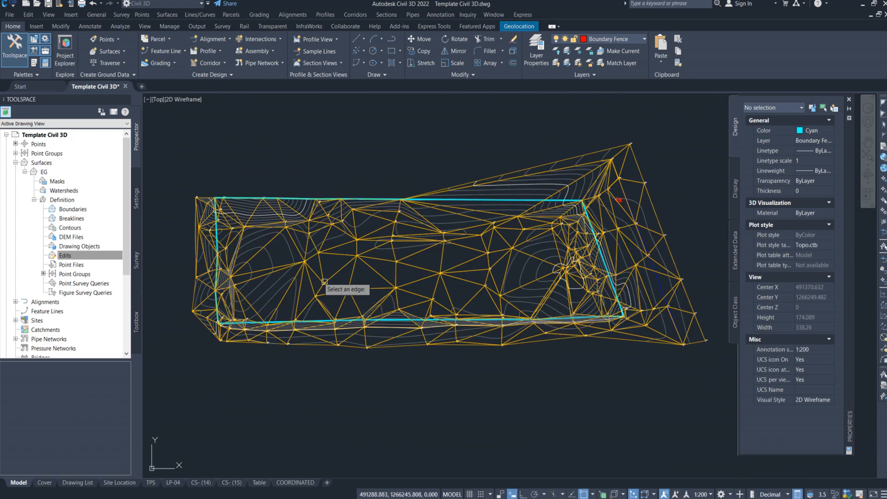
{"action": "scroll", "coordinate": [207, 226], "scroll_direction": "up", "scroll_amount": 5}
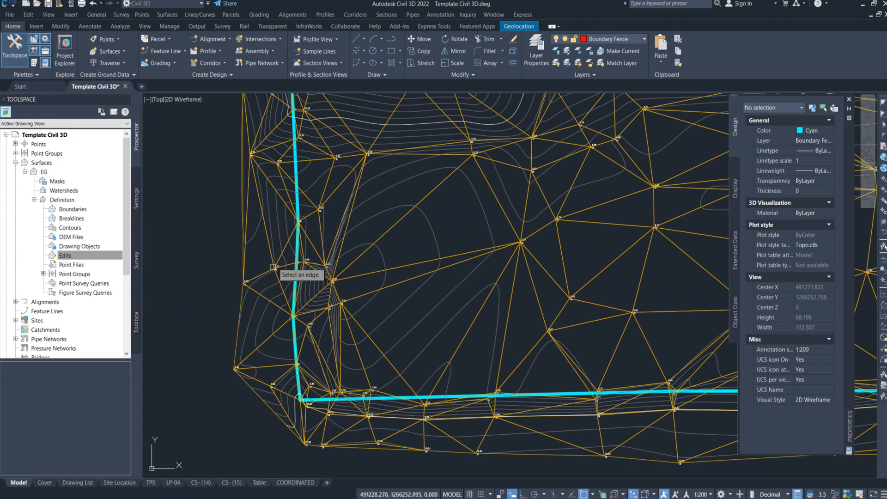
{"action": "scroll", "coordinate": [225, 296], "scroll_direction": "down", "scroll_amount": 5}
{"action": "scroll", "coordinate": [616, 217], "scroll_direction": "up", "scroll_amount": 7}
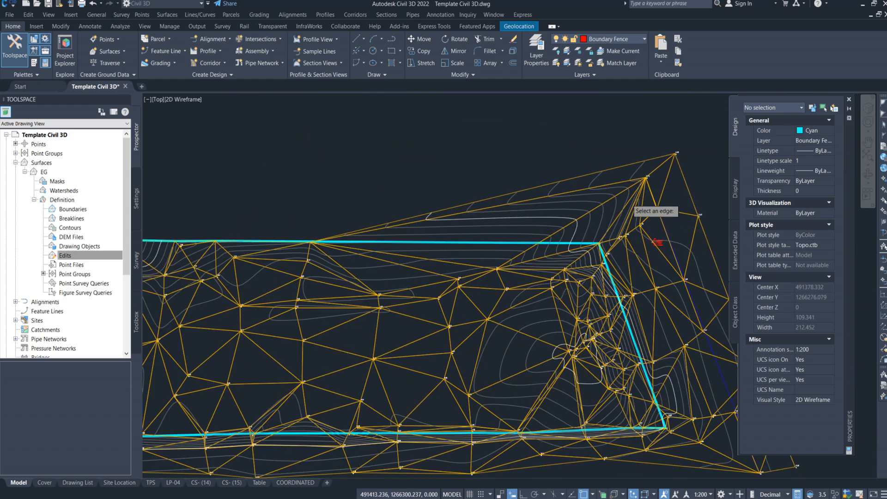
{"action": "scroll", "coordinate": [587, 234], "scroll_direction": "down", "scroll_amount": 3}
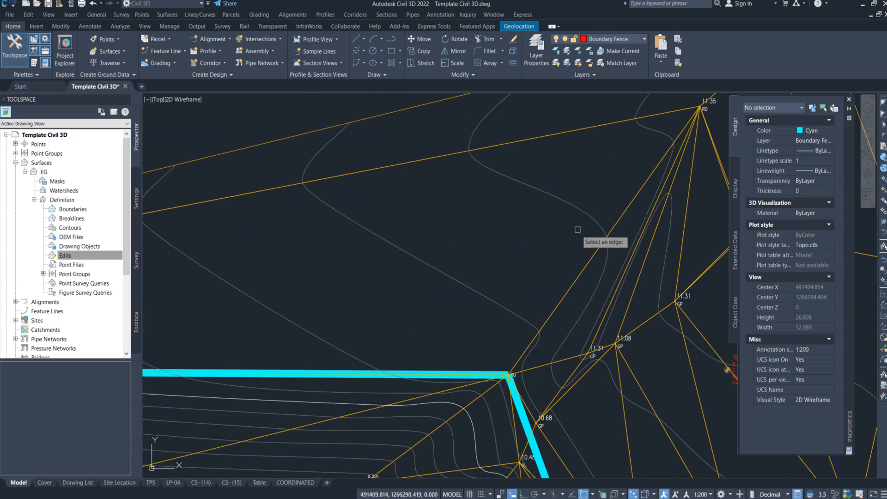
{"action": "right_click", "coordinate": [69, 255]}
{"action": "left_click", "coordinate": [96, 268]}
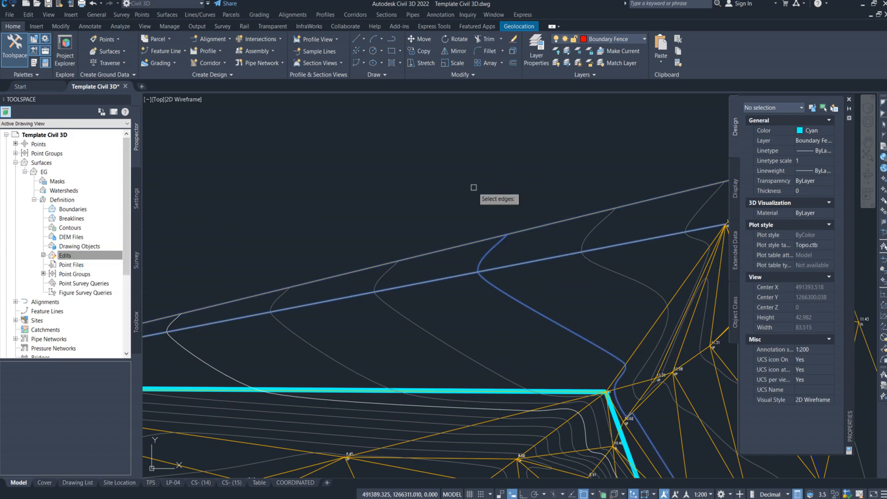
Delete the long outer edges converging on the southeast 11.17 RD point, including those from the 10.75 and 10.80 GP points.
{"action": "scroll", "coordinate": [426, 223], "scroll_direction": "down", "scroll_amount": 4}
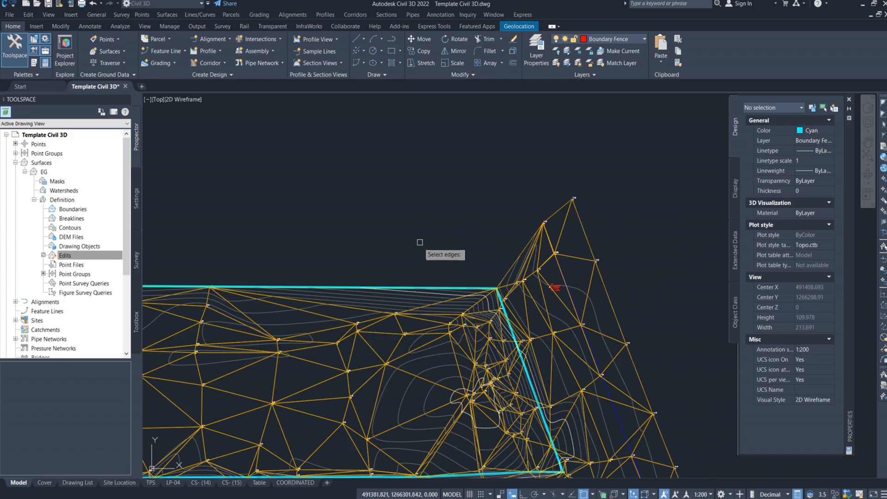
{"action": "middle_click_drag", "start_coordinate": [421, 257], "coordinate": [456, 238]}
{"action": "scroll", "coordinate": [542, 263], "scroll_direction": "up", "scroll_amount": 4}
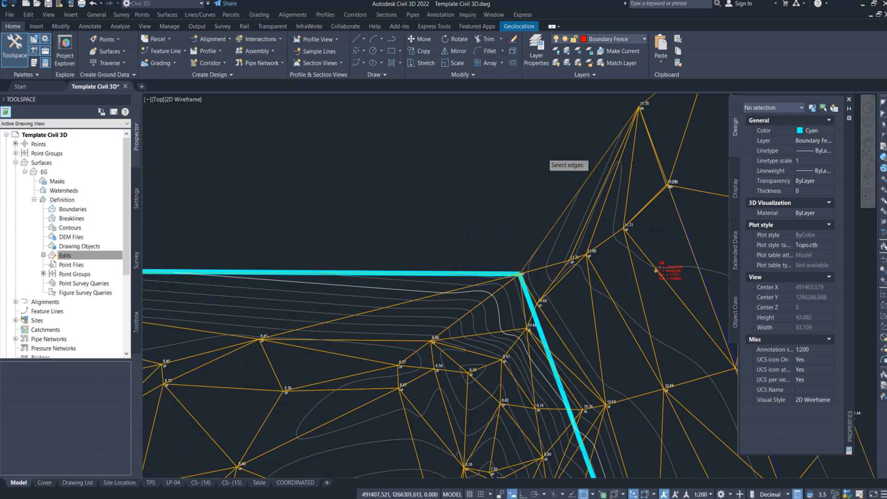
{"action": "scroll", "coordinate": [543, 154], "scroll_direction": "down", "scroll_amount": 4}
{"action": "scroll", "coordinate": [555, 155], "scroll_direction": "up", "scroll_amount": 4}
{"action": "scroll", "coordinate": [559, 164], "scroll_direction": "down", "scroll_amount": 4}
{"action": "scroll", "coordinate": [550, 273], "scroll_direction": "up", "scroll_amount": 4}
{"action": "scroll", "coordinate": [561, 257], "scroll_direction": "up", "scroll_amount": 4}
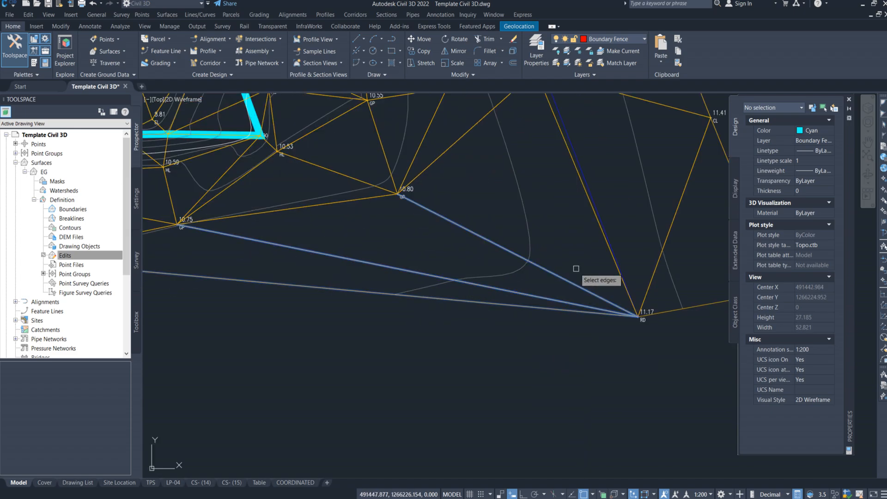
{"action": "key", "text": "BackSpace"}
Finish deleting surface lines and open the surface properties of the EG surface.
{"action": "scroll", "coordinate": [550, 272], "scroll_direction": "down", "scroll_amount": 5}
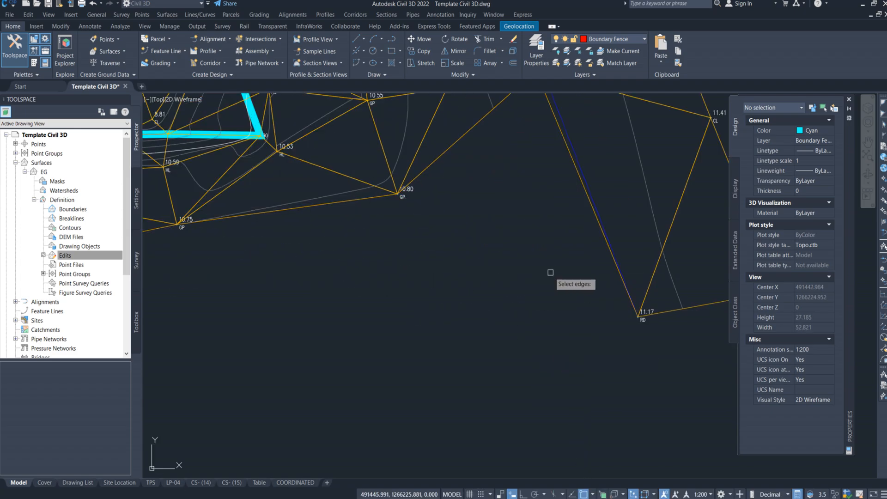
{"action": "middle_click_drag", "start_coordinate": [503, 221], "coordinate": [526, 346]}
{"action": "scroll", "coordinate": [488, 235], "scroll_direction": "down", "scroll_amount": 4}
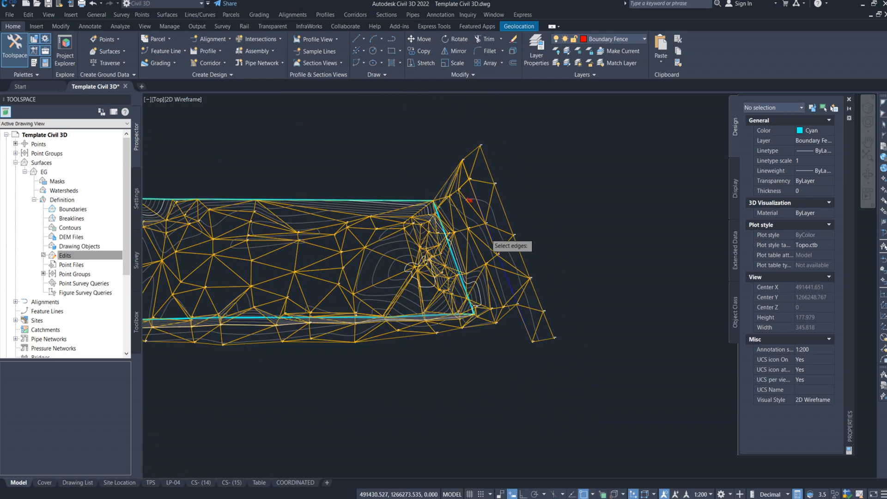
{"action": "middle_click_drag", "start_coordinate": [400, 281], "coordinate": [529, 267]}
{"action": "scroll", "coordinate": [530, 263], "scroll_direction": "up", "scroll_amount": 2}
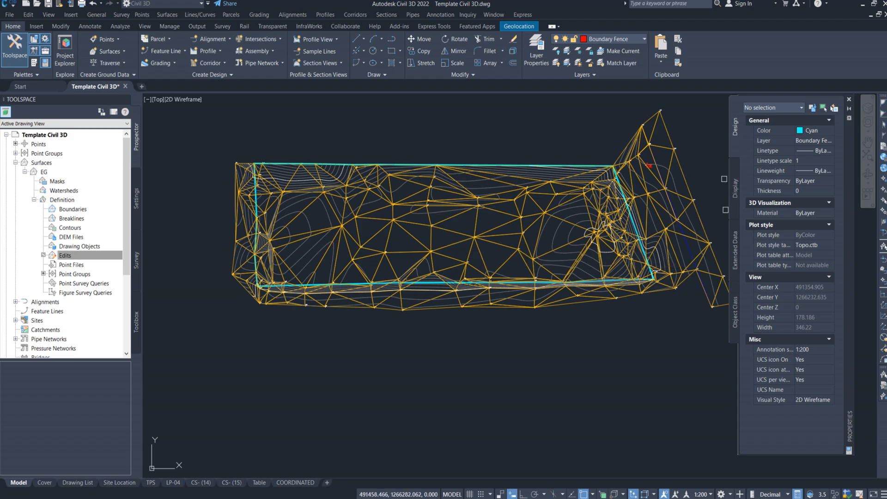
{"action": "scroll", "coordinate": [500, 186], "scroll_direction": "up", "scroll_amount": 5}
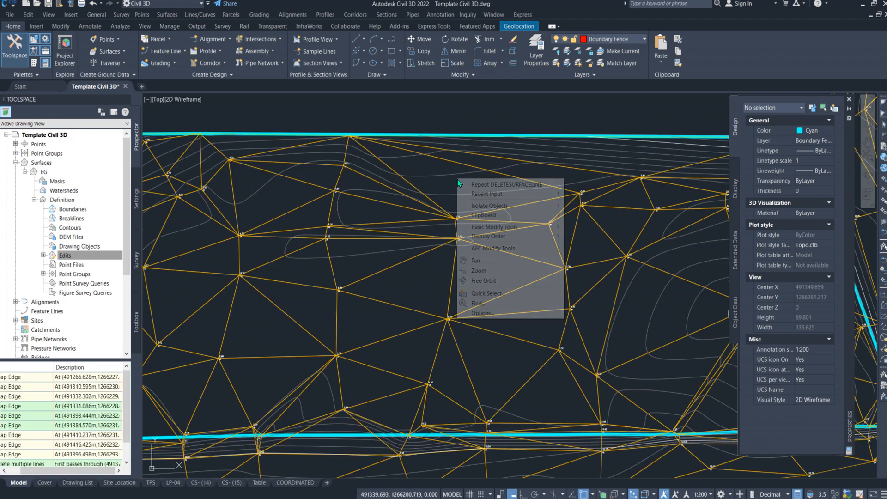
{"action": "left_click", "coordinate": [403, 178]}
{"action": "right_click", "coordinate": [448, 260]}
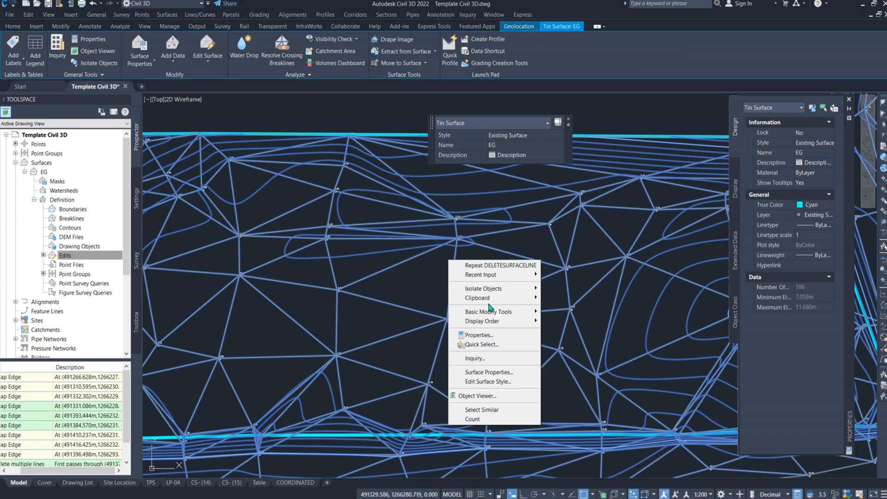
{"action": "left_click", "coordinate": [489, 372]}
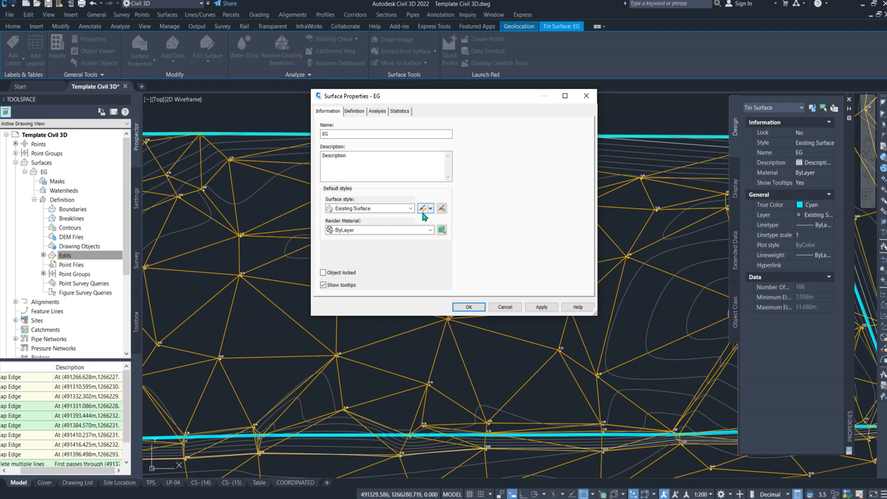
Edit the Existing Surface style to hide the Triangles component in plan view, and apply it to surface EG.
{"action": "left_click", "coordinate": [428, 208]}
{"action": "left_click", "coordinate": [438, 235]}
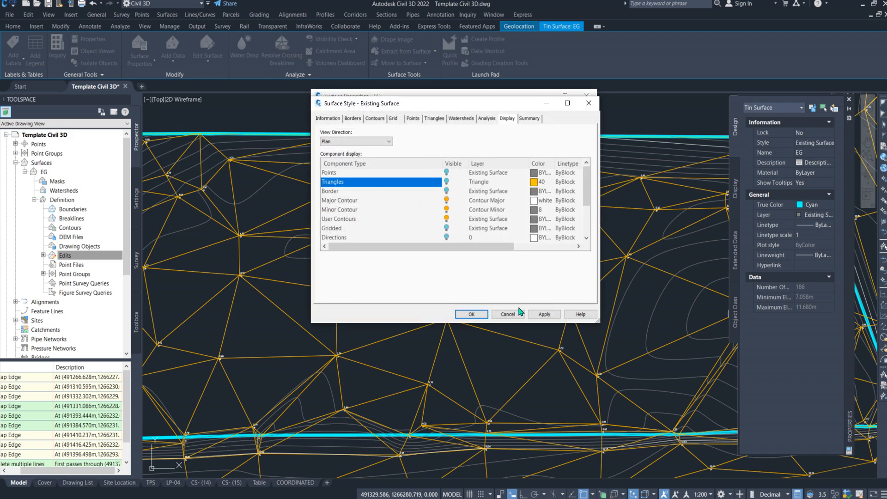
{"action": "left_click", "coordinate": [472, 314]}
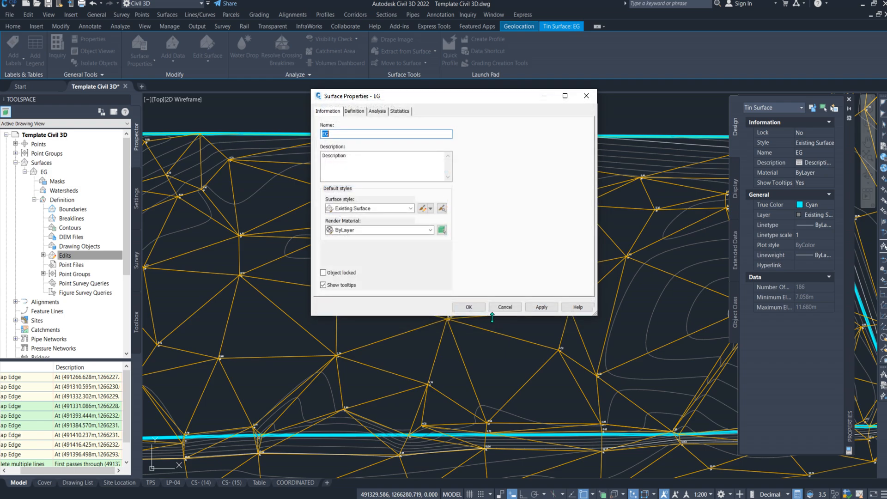
{"action": "left_click", "coordinate": [541, 307]}
{"action": "left_click", "coordinate": [469, 307]}
{"action": "key", "text": "Escape"}
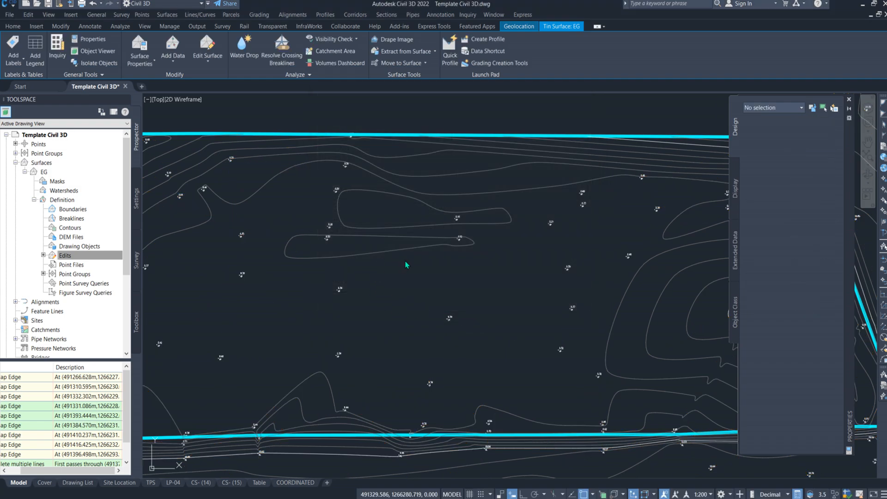
Examine the EG contours across the whole lot and close up along its northern and eastern boundaries.
{"action": "scroll", "coordinate": [471, 268], "scroll_direction": "down", "scroll_amount": 1}
{"action": "scroll", "coordinate": [471, 268], "scroll_direction": "down", "scroll_amount": 3}
{"action": "scroll", "coordinate": [563, 235], "scroll_direction": "up", "scroll_amount": 3}
{"action": "middle_click_drag", "start_coordinate": [555, 239], "coordinate": [611, 142]}
{"action": "scroll", "coordinate": [467, 231], "scroll_direction": "up", "scroll_amount": 1}
{"action": "scroll", "coordinate": [467, 213], "scroll_direction": "down", "scroll_amount": 5}
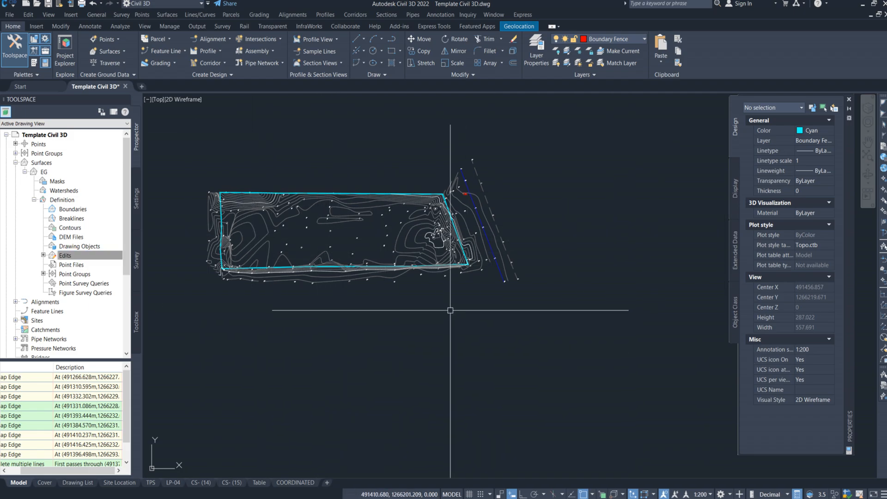
{"action": "scroll", "coordinate": [375, 207], "scroll_direction": "up", "scroll_amount": 5}
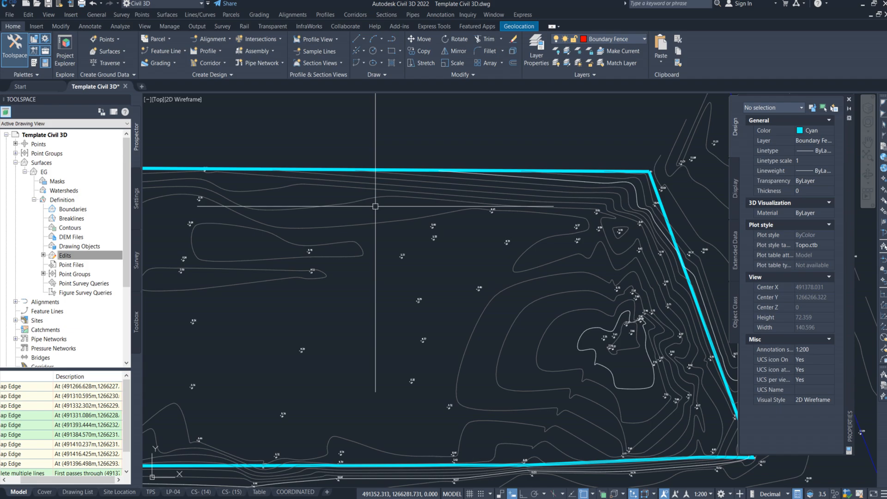
{"action": "scroll", "coordinate": [414, 239], "scroll_direction": "down", "scroll_amount": 7}
{"action": "scroll", "coordinate": [416, 239], "scroll_direction": "up", "scroll_amount": 7}
{"action": "scroll", "coordinate": [415, 238], "scroll_direction": "down", "scroll_amount": 5}
{"action": "middle_click_drag", "start_coordinate": [414, 238], "coordinate": [419, 246]}
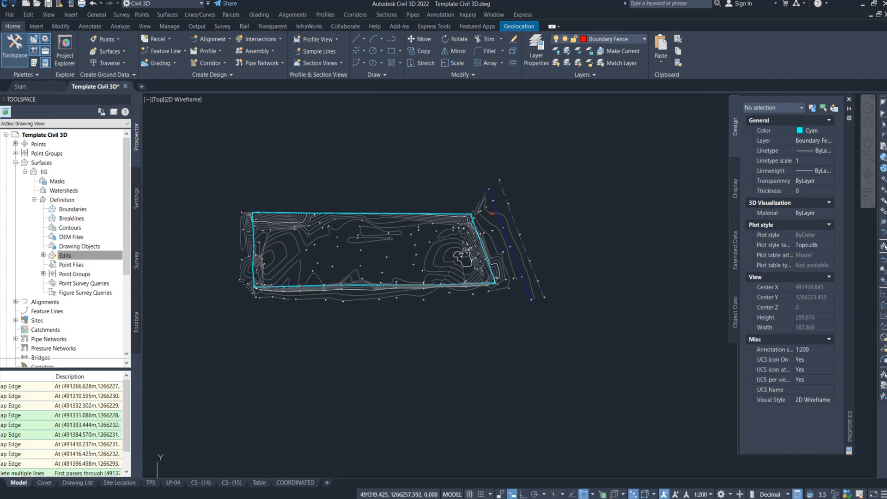